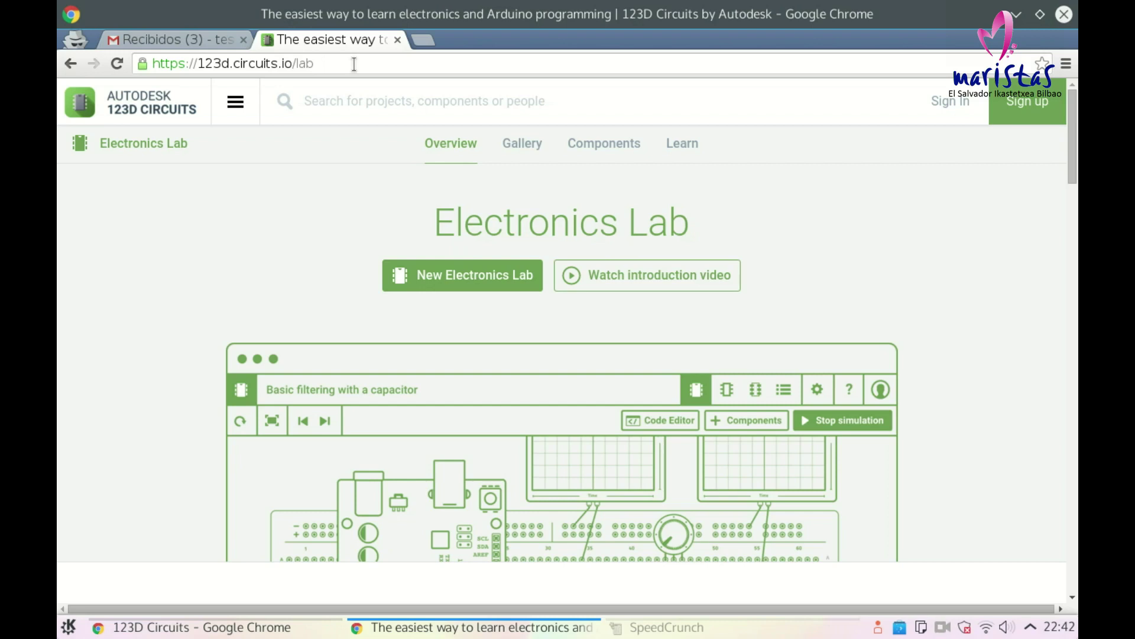
# Step: Sign in to 123D Circuits with the Google account open in Gmail, allowing Autodesk's permission request and accepting its terms
pyautogui.click(169, 42)
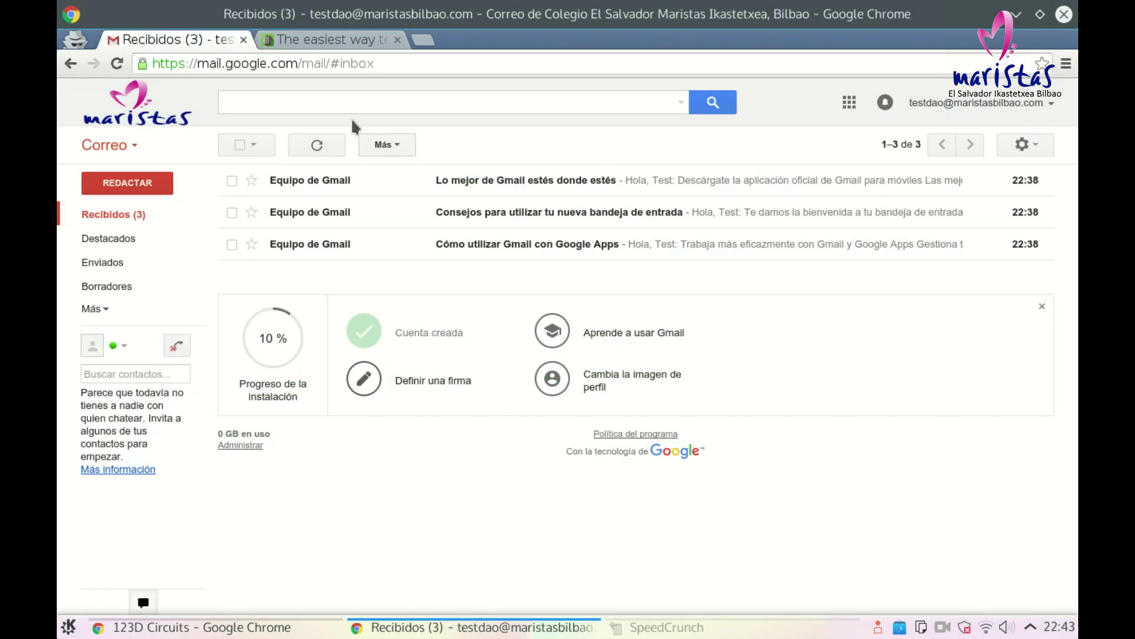
pyautogui.click(345, 39)
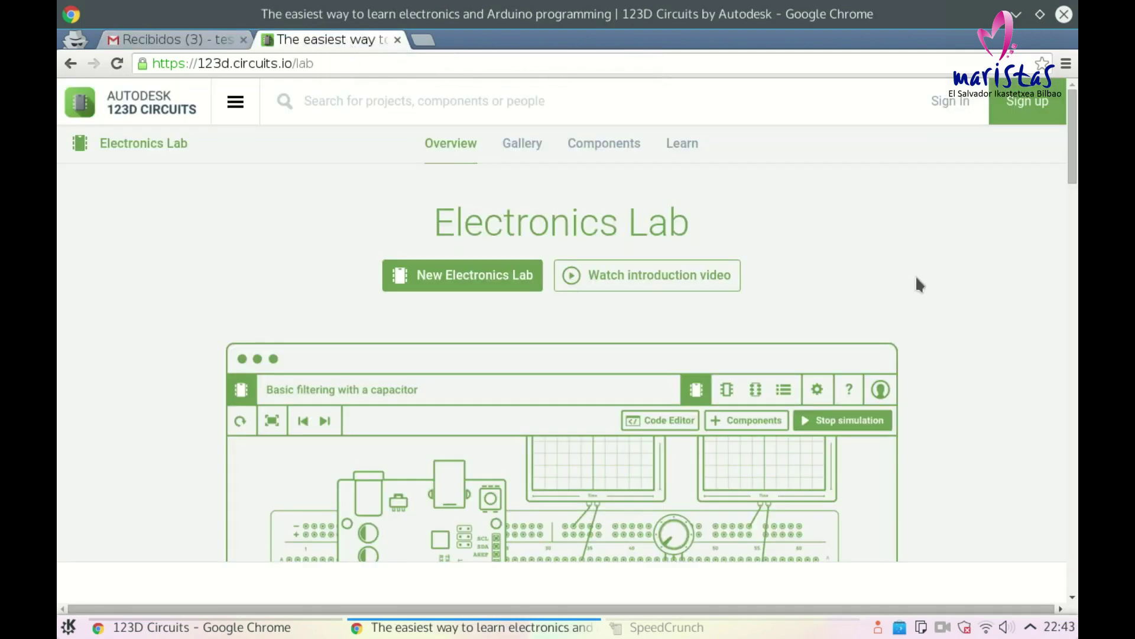
pyautogui.click(950, 106)
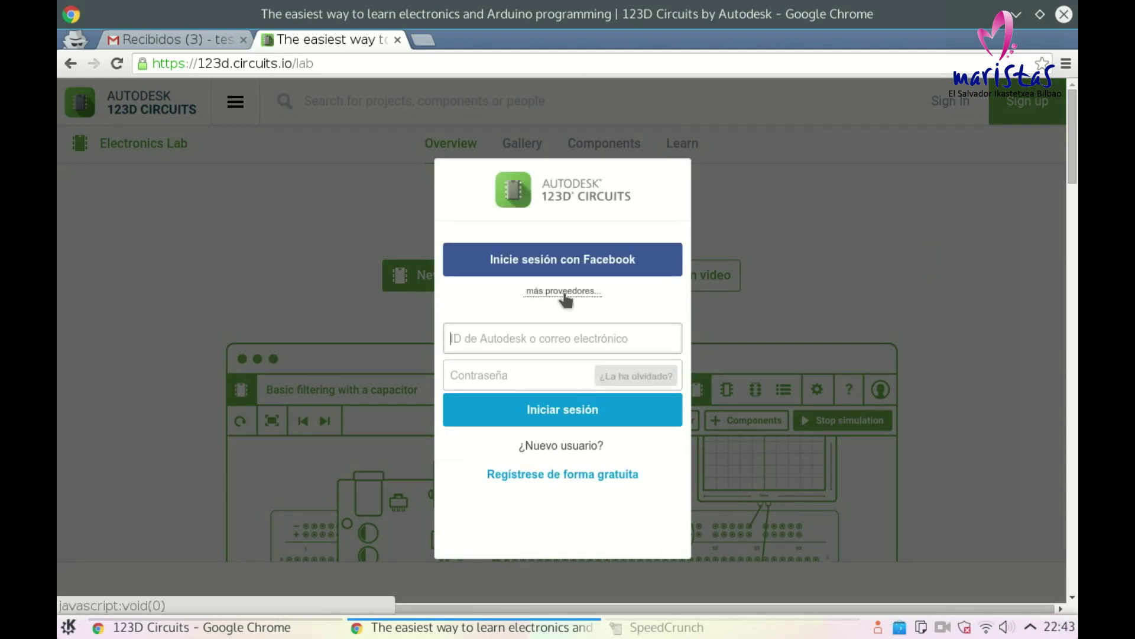
pyautogui.click(565, 291)
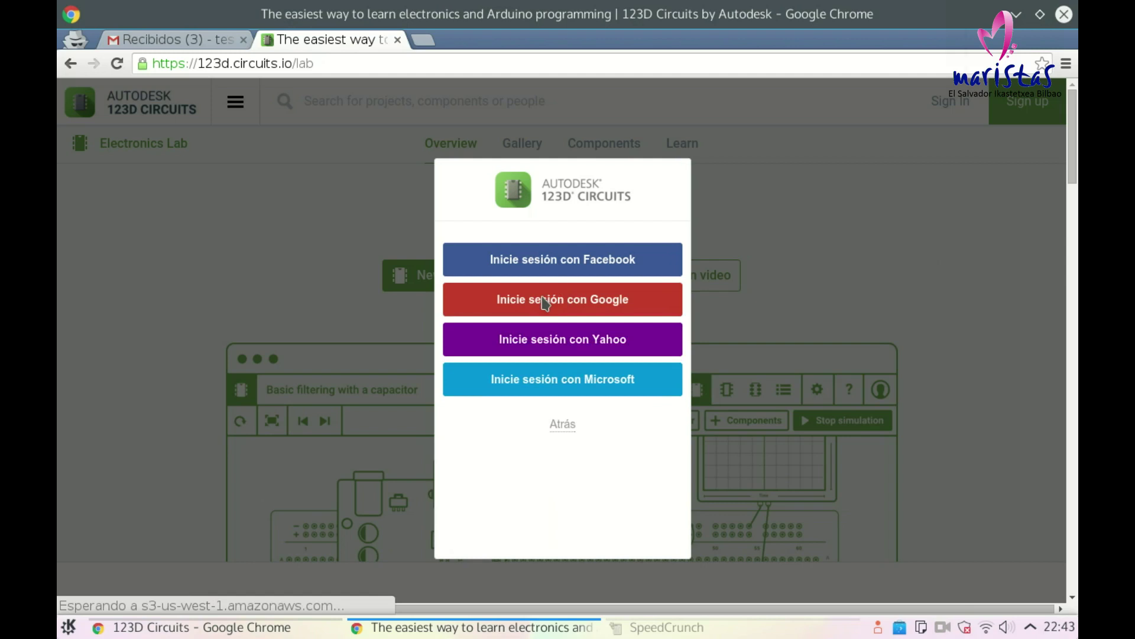
pyautogui.click(543, 301)
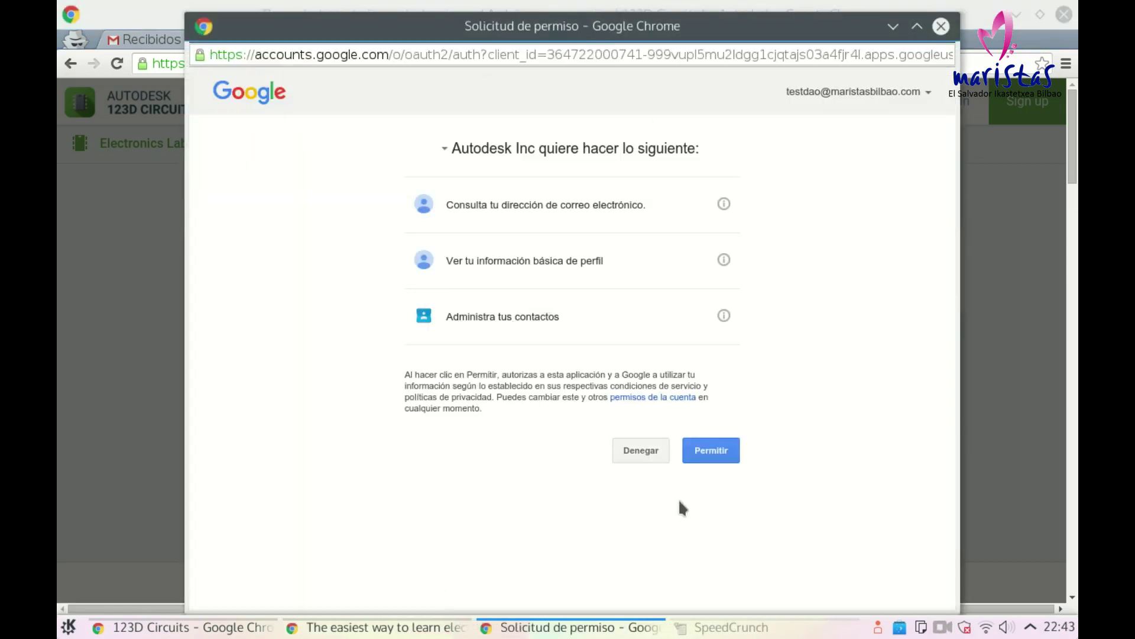
pyautogui.click(712, 452)
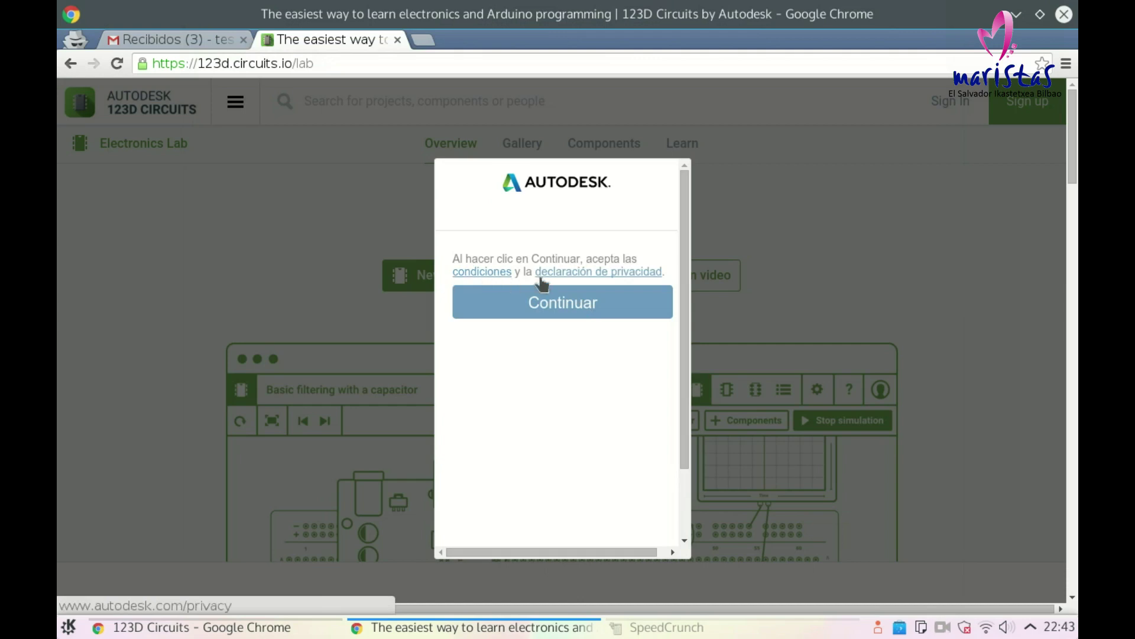
pyautogui.click(578, 304)
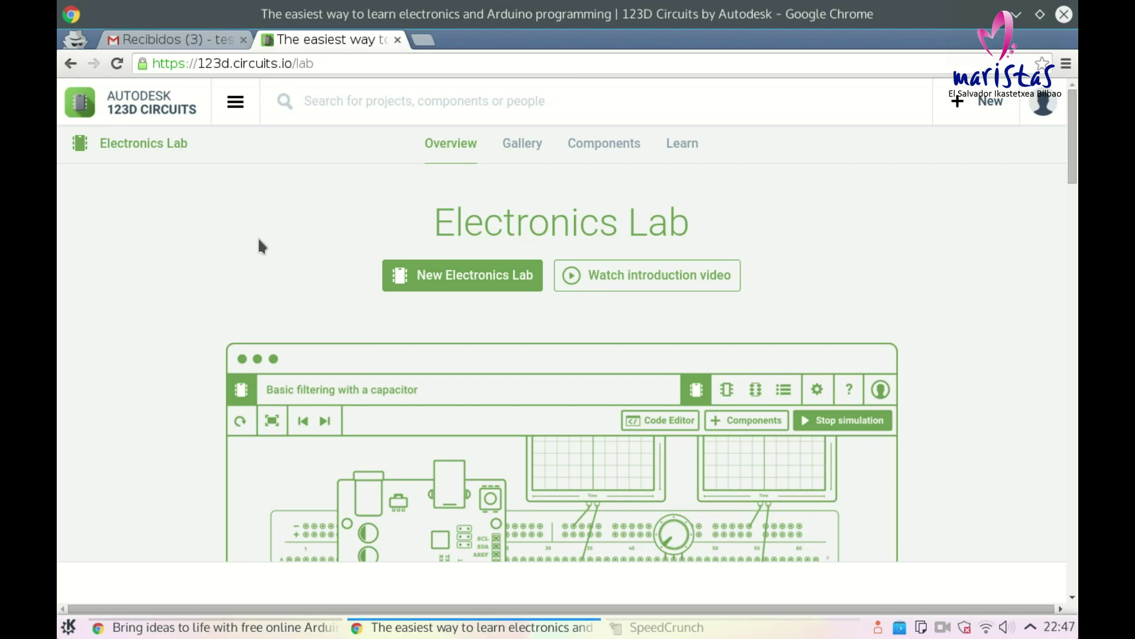
# Step: Create a new Electronics Lab circuit and delete its default breadboard
pyautogui.click(466, 289)
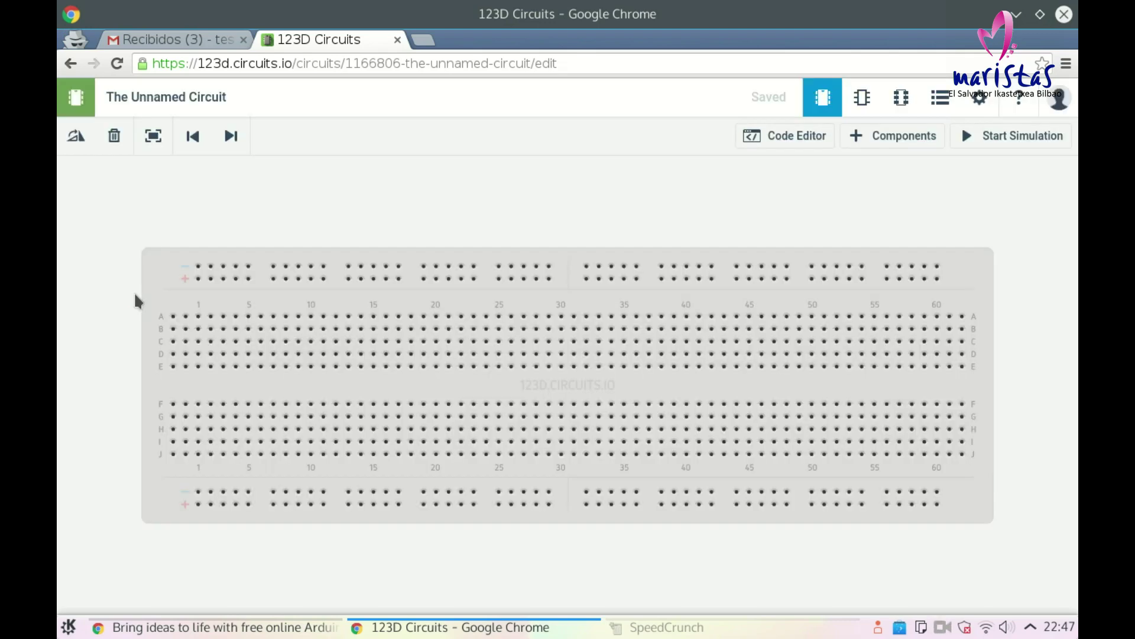
pyautogui.click(496, 389)
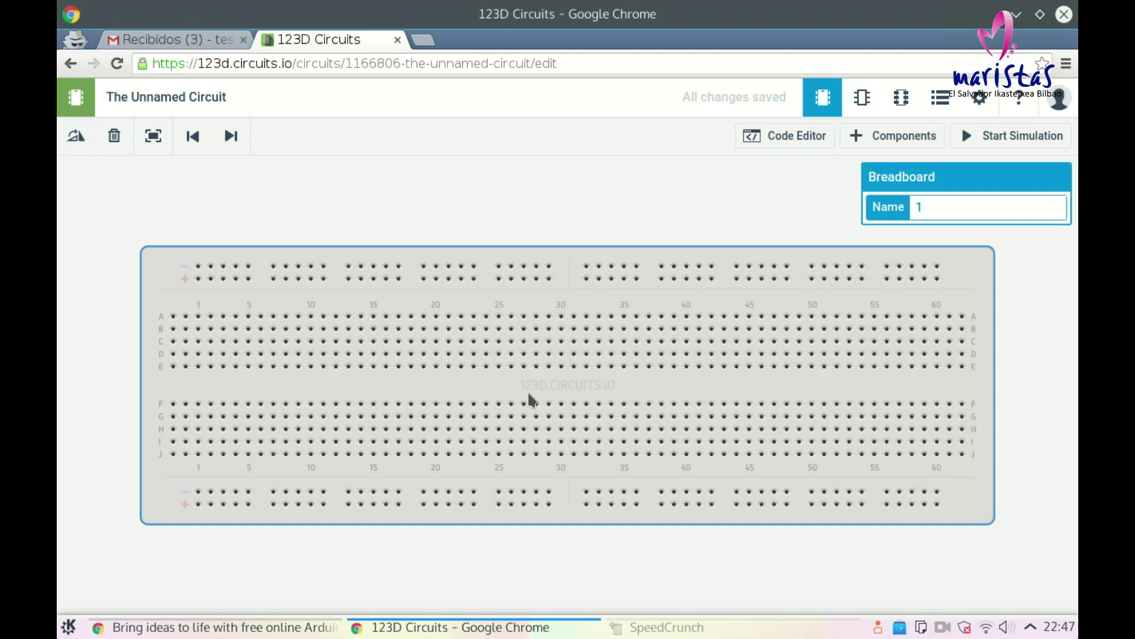
pyautogui.press('Delete')
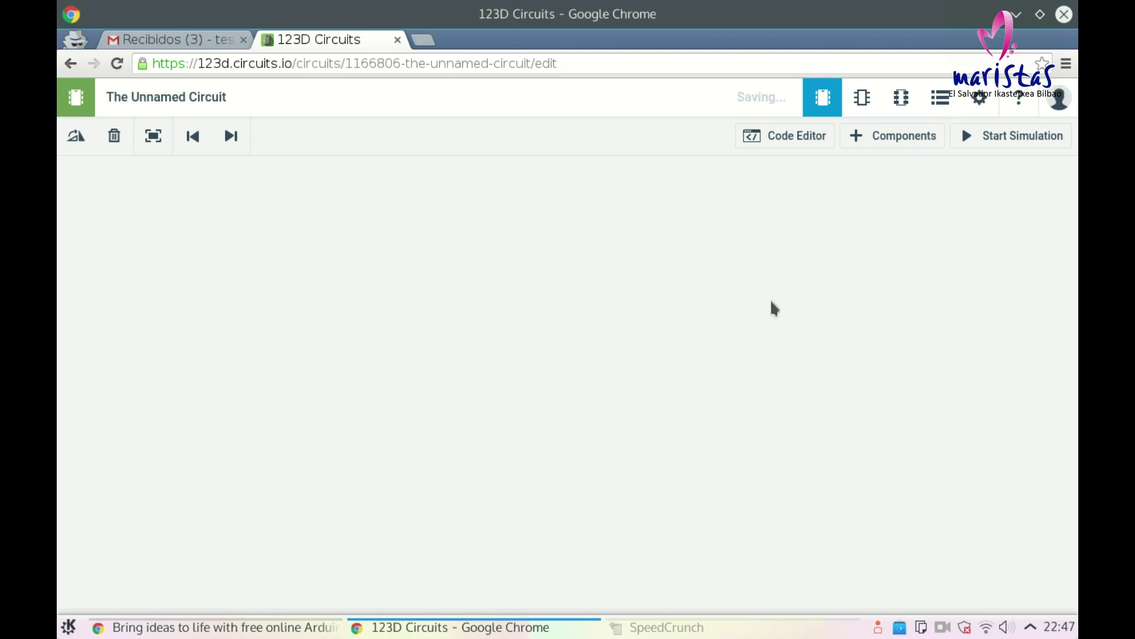
# Step: Add a Breadboard Small from the Arduino Basic Kit to the empty workspace
pyautogui.click(860, 141)
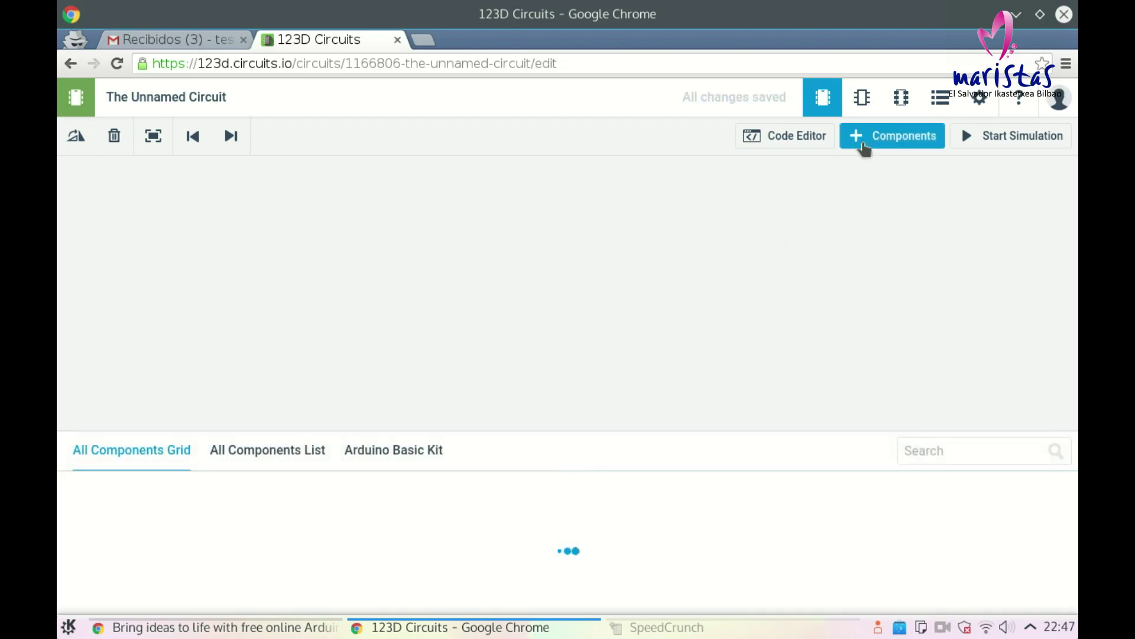
pyautogui.click(388, 460)
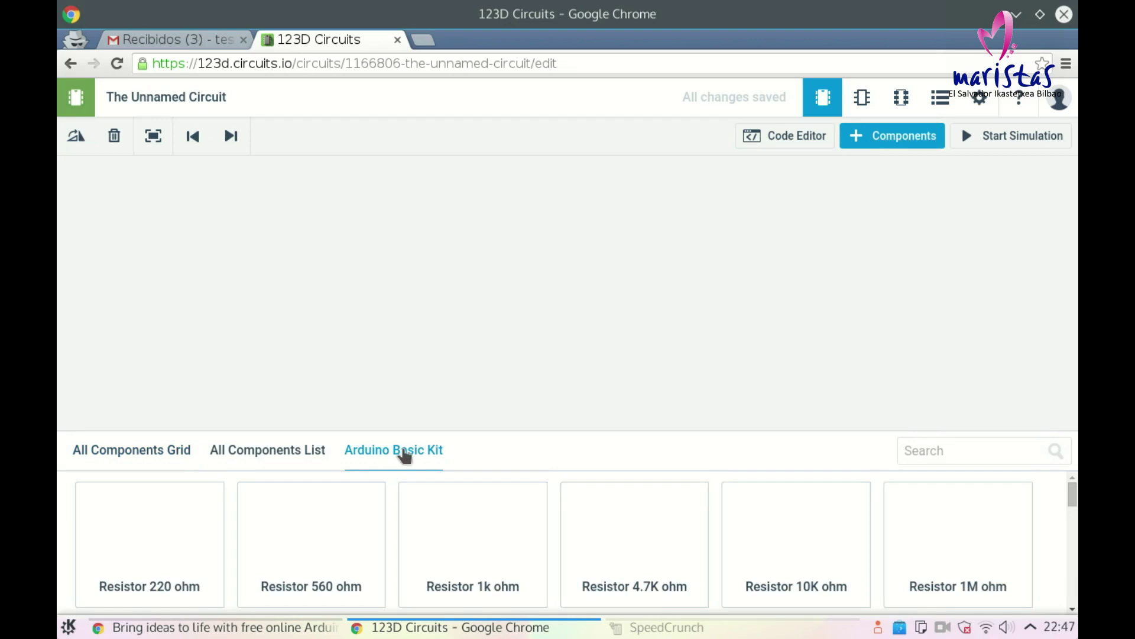
pyautogui.scroll(-1, 1051, 505)
pyautogui.scroll(-5, 1051, 504)
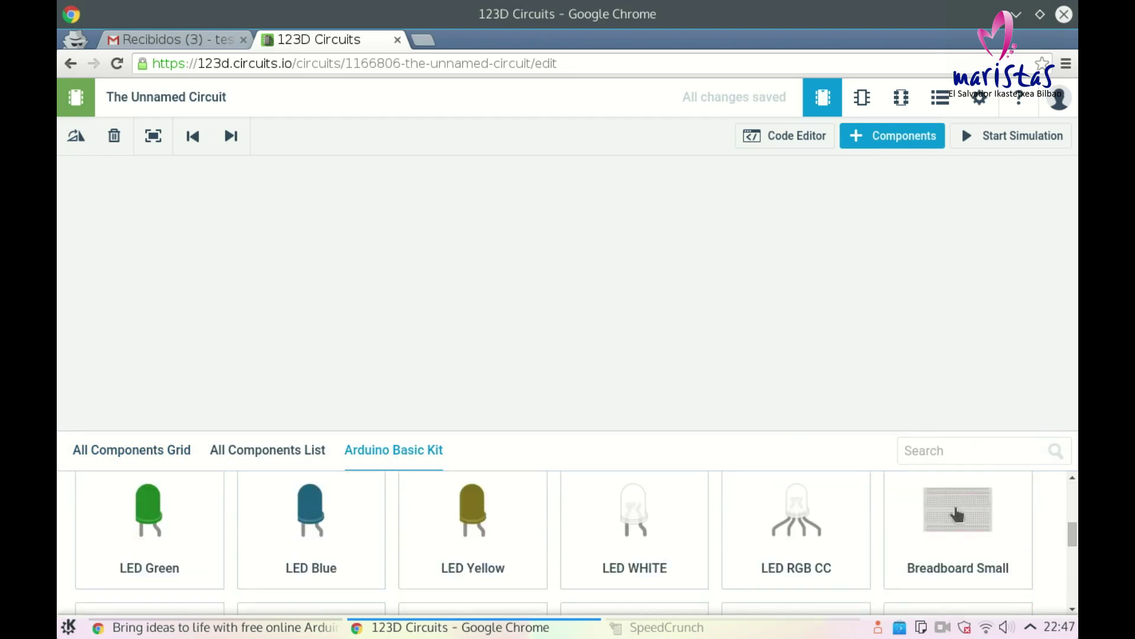
pyautogui.moveTo(957, 518); pyautogui.dragTo(520, 299)
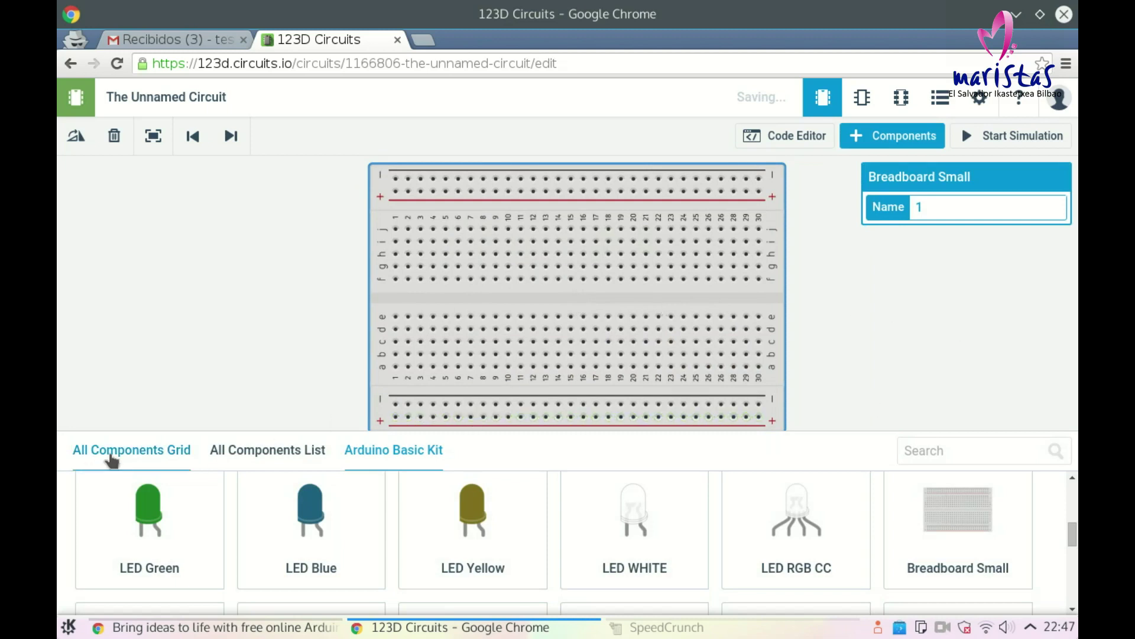
# Step: Search all components for "arduin" and place an Arduino Uno R3 below the small breadboard, with both fitted in view
pyautogui.click(121, 456)
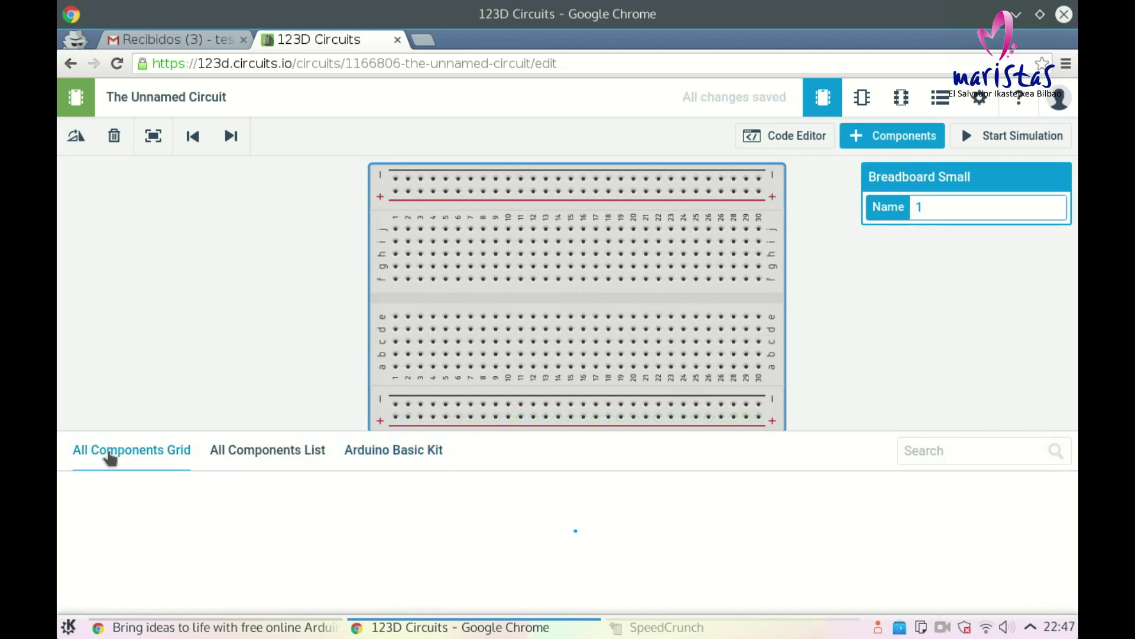
pyautogui.click(981, 452)
pyautogui.write('arduin')
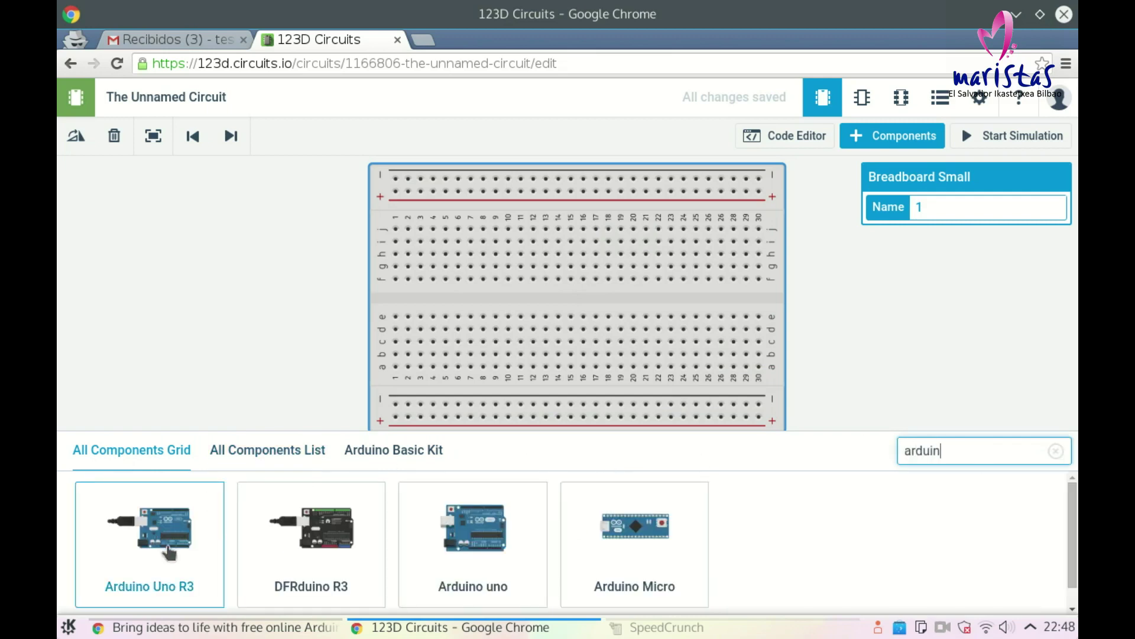
pyautogui.moveTo(281, 336); pyautogui.dragTo(592, 587)
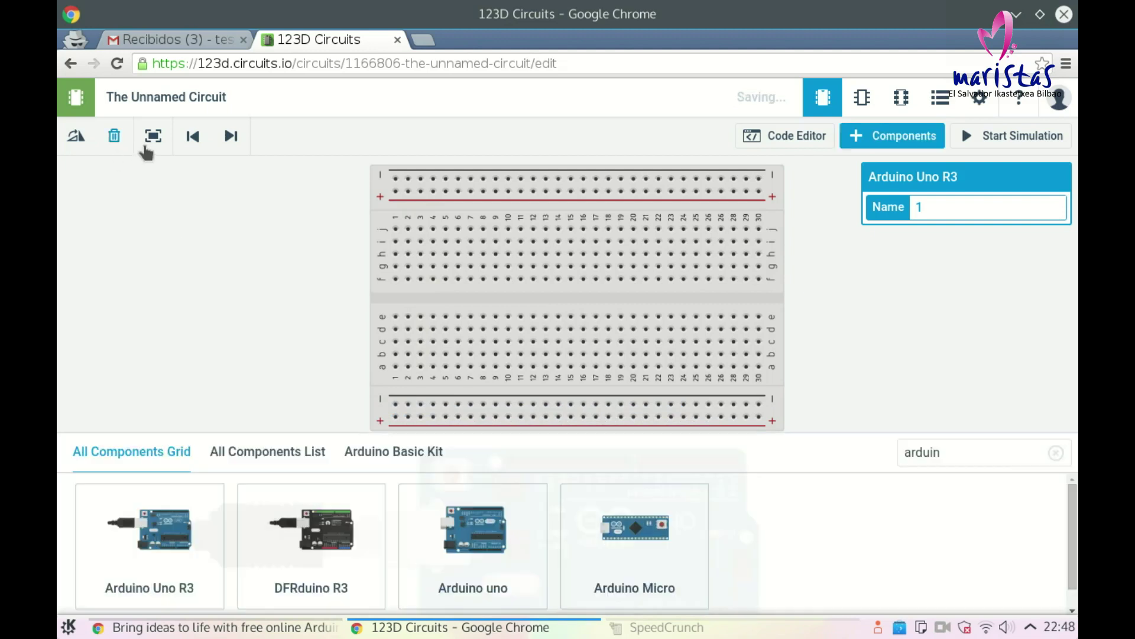
pyautogui.click(152, 138)
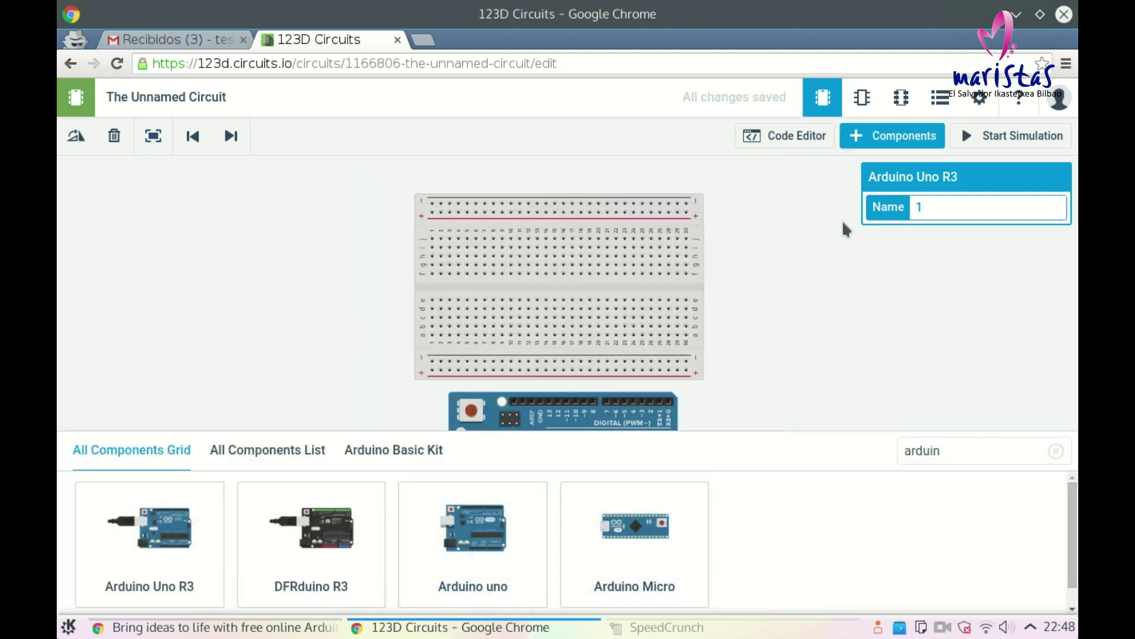
pyautogui.click(831, 288)
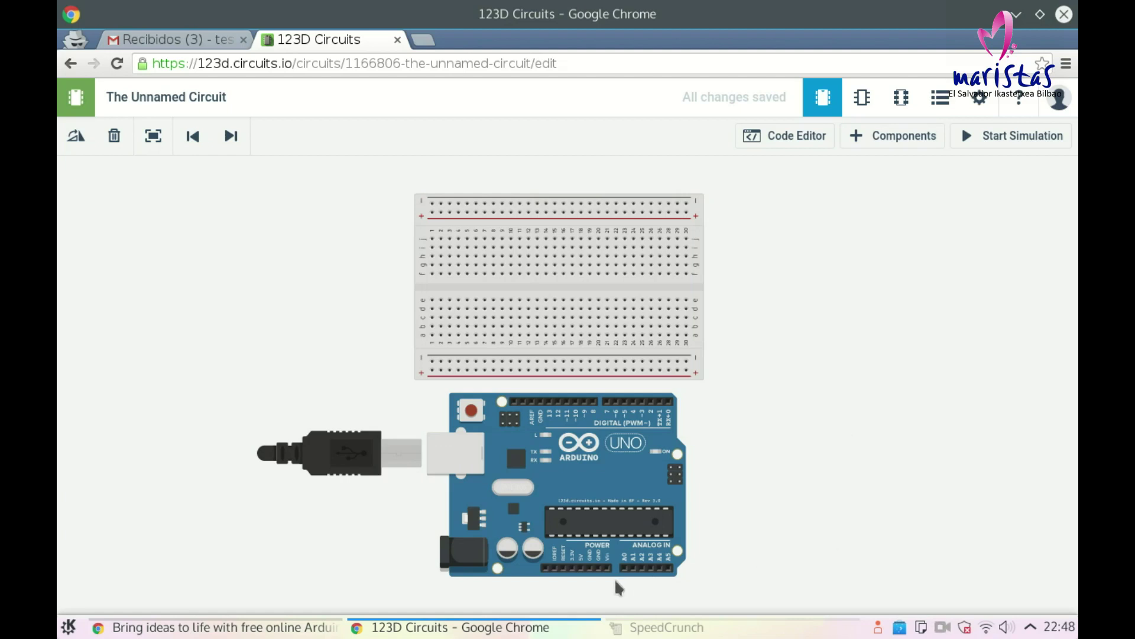
# Step: Wire the Arduino's 5V pin to the breadboard's lower positive rail and its GND pin to the lower negative rail
pyautogui.click(580, 567)
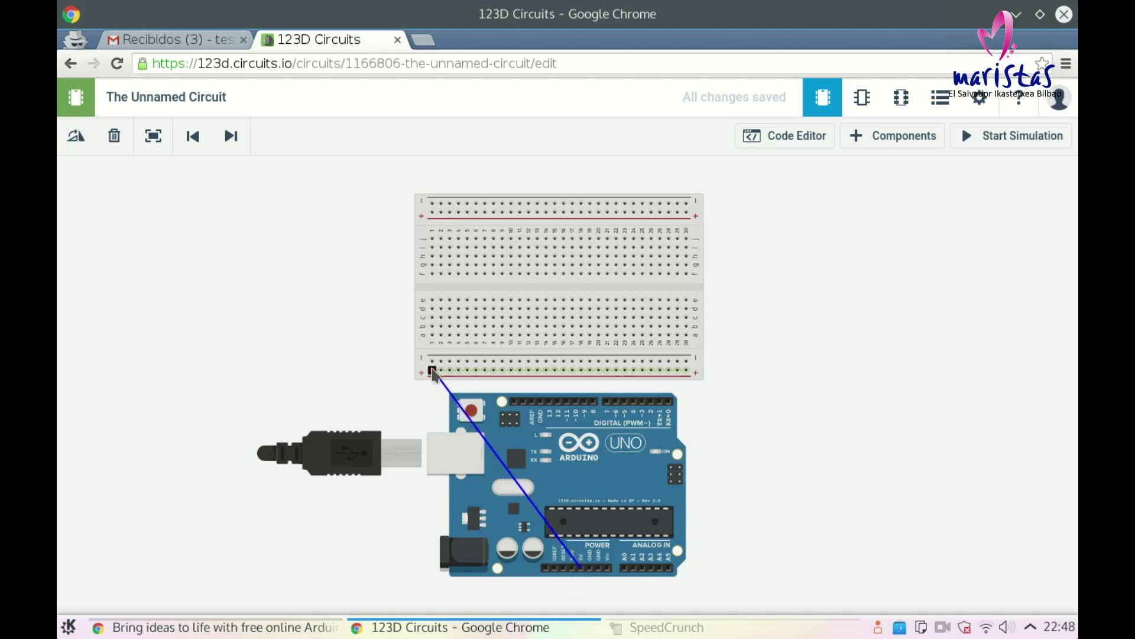
pyautogui.click(432, 373)
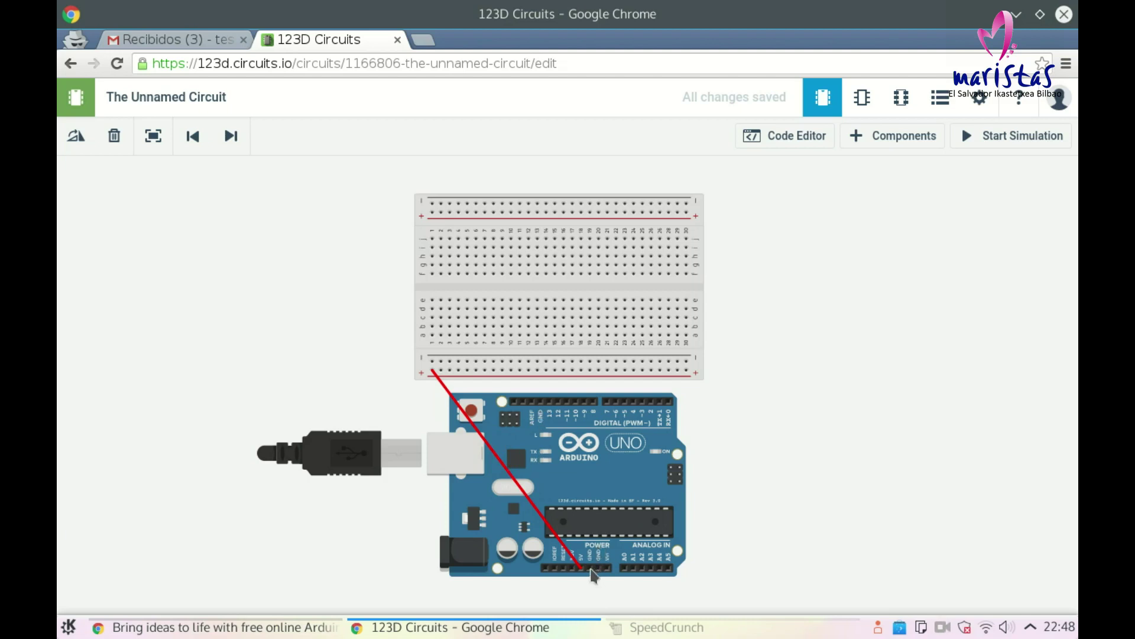
pyautogui.click(591, 568)
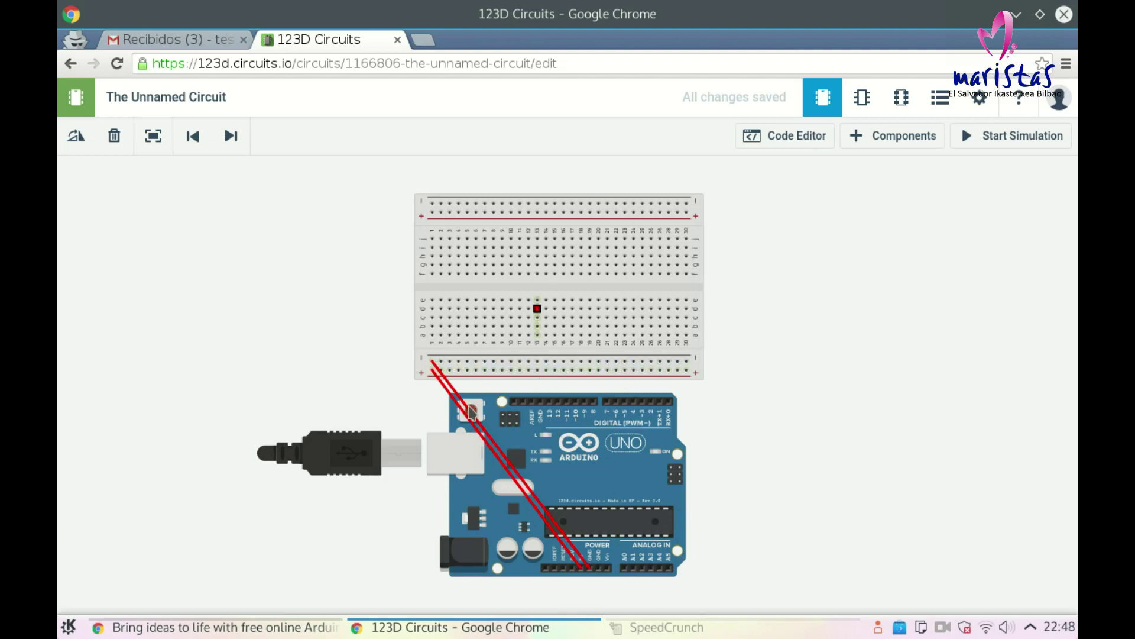
# Step: Set the colour of the GND wire to black
pyautogui.click(472, 411)
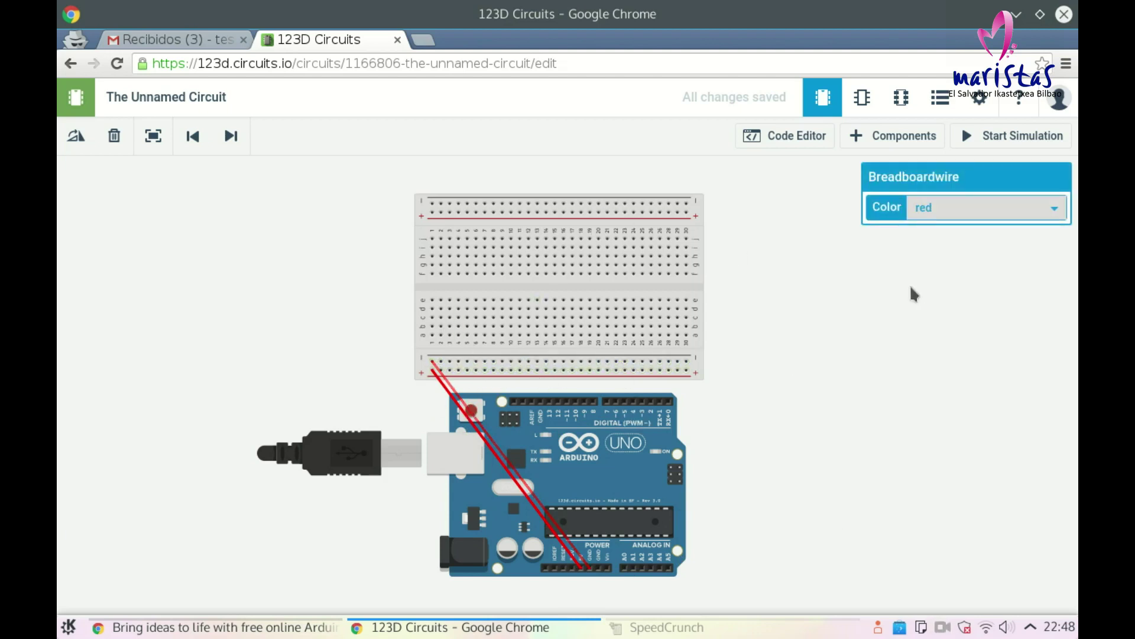
pyautogui.click(1050, 208)
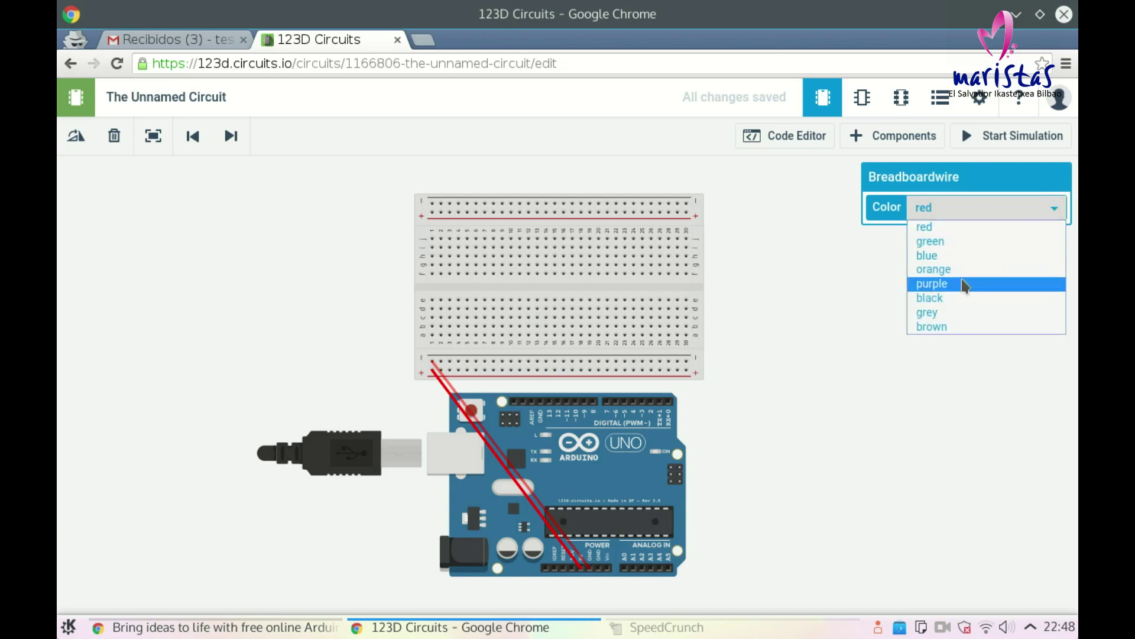
pyautogui.click(958, 299)
pyautogui.click(793, 493)
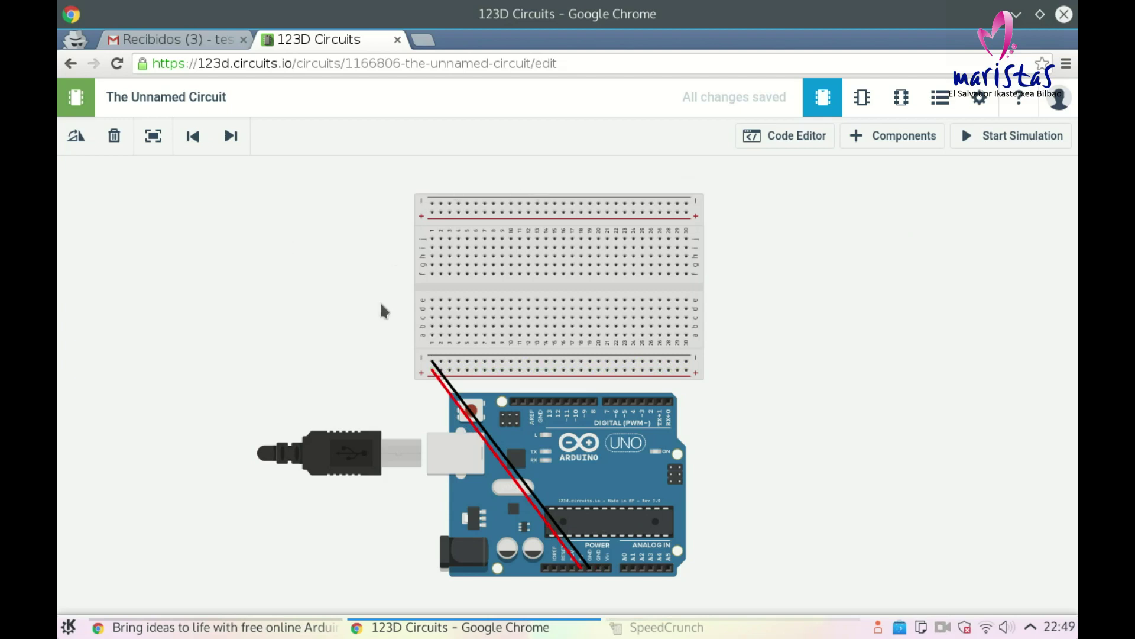
pyautogui.click(530, 282)
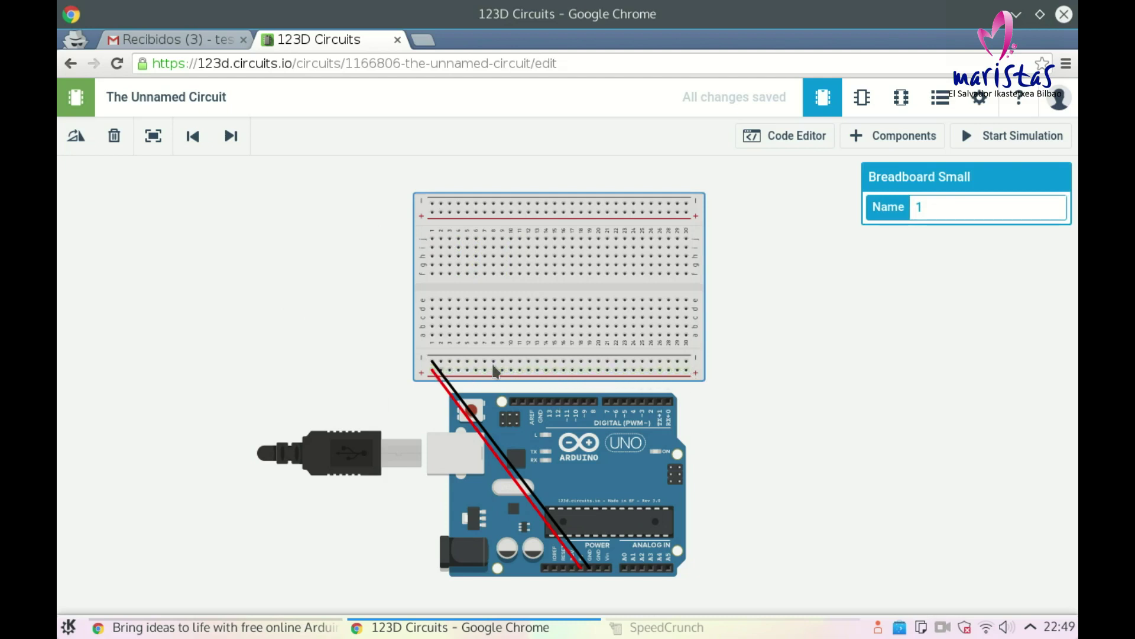
pyautogui.click(687, 370)
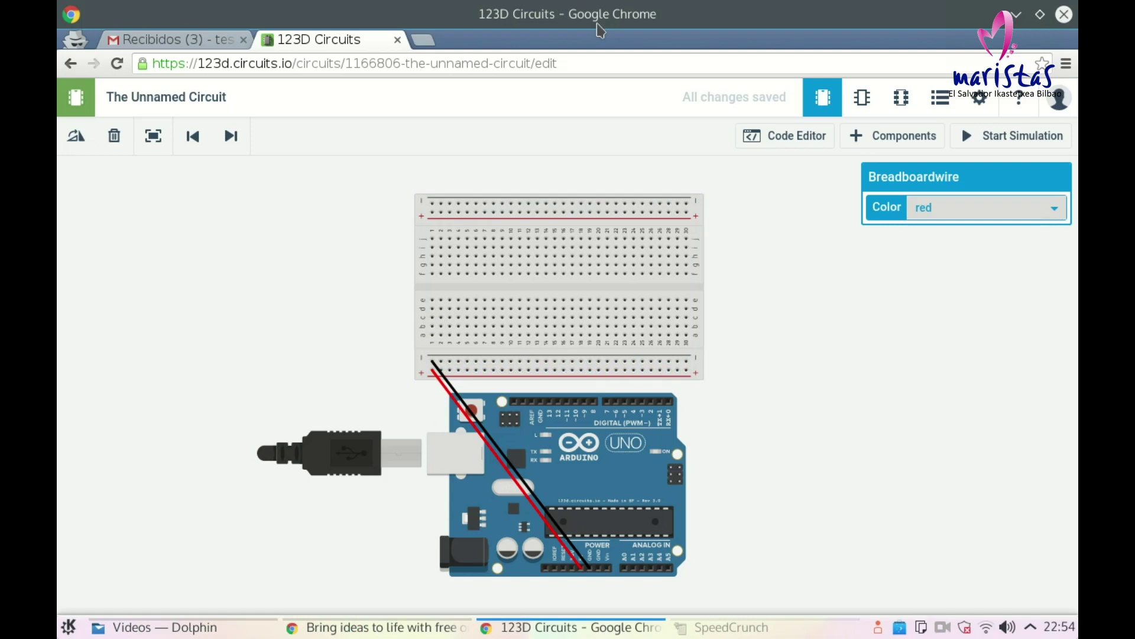
# Step: Add an LED Green from the Arduino Basic Kit and plug its legs into row e near the breadboard's right end
pyautogui.click(900, 134)
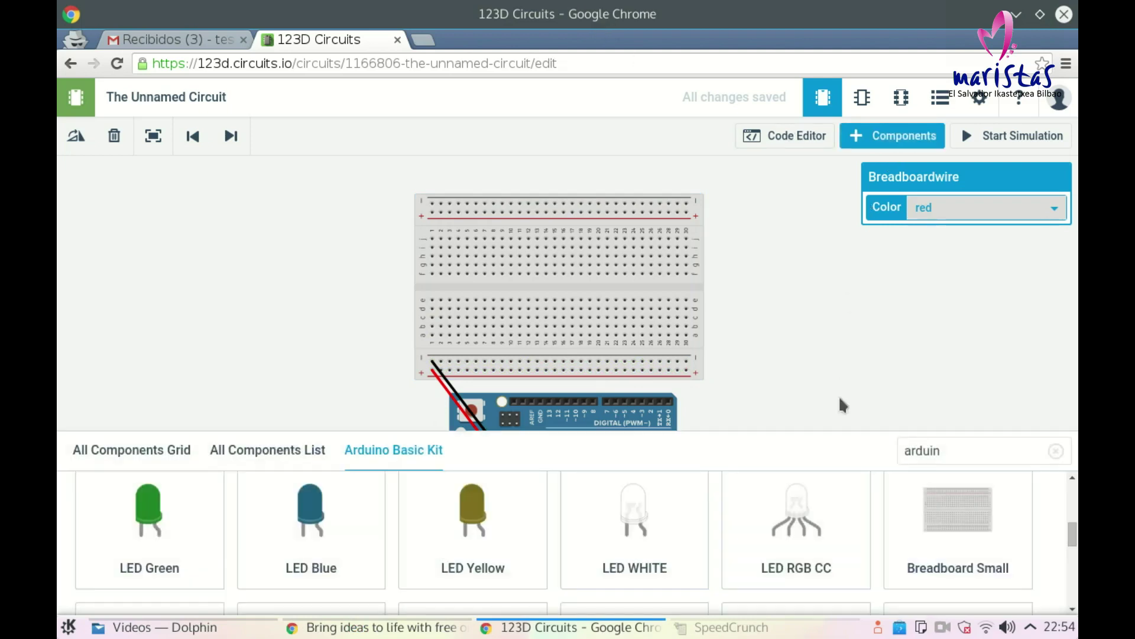
pyautogui.click(392, 457)
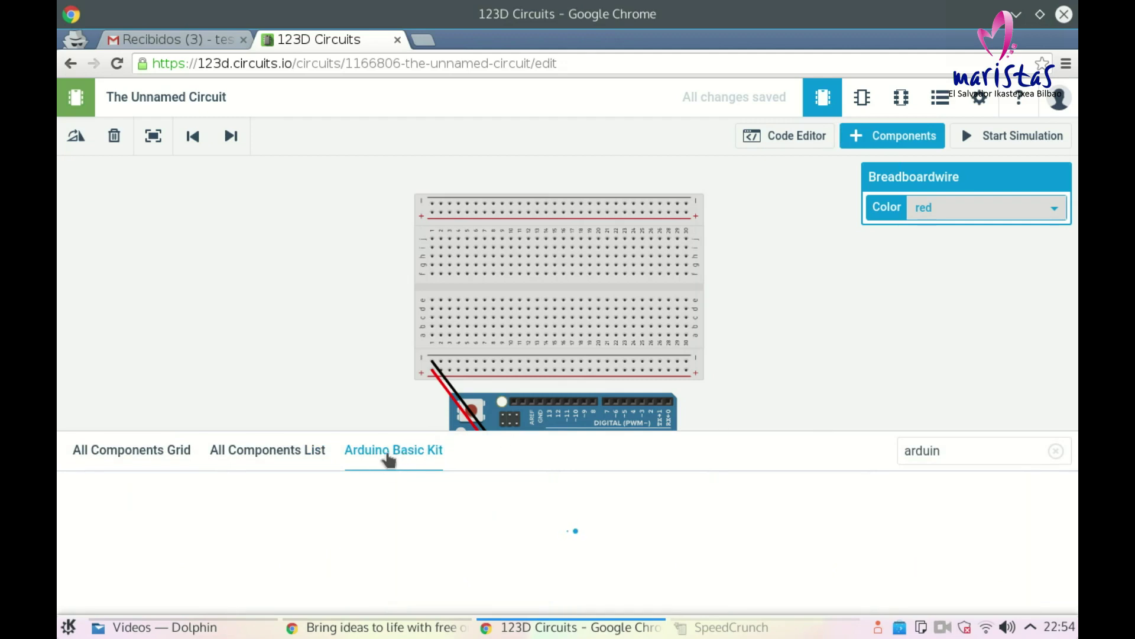
pyautogui.scroll(-1, 686, 516)
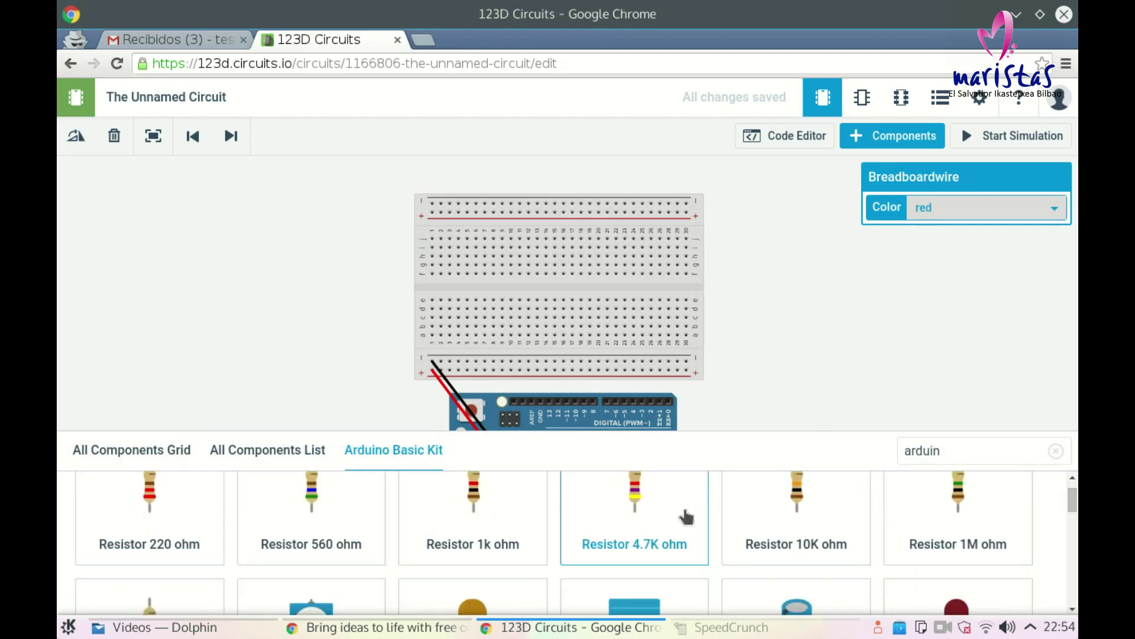
pyautogui.scroll(-3, 686, 516)
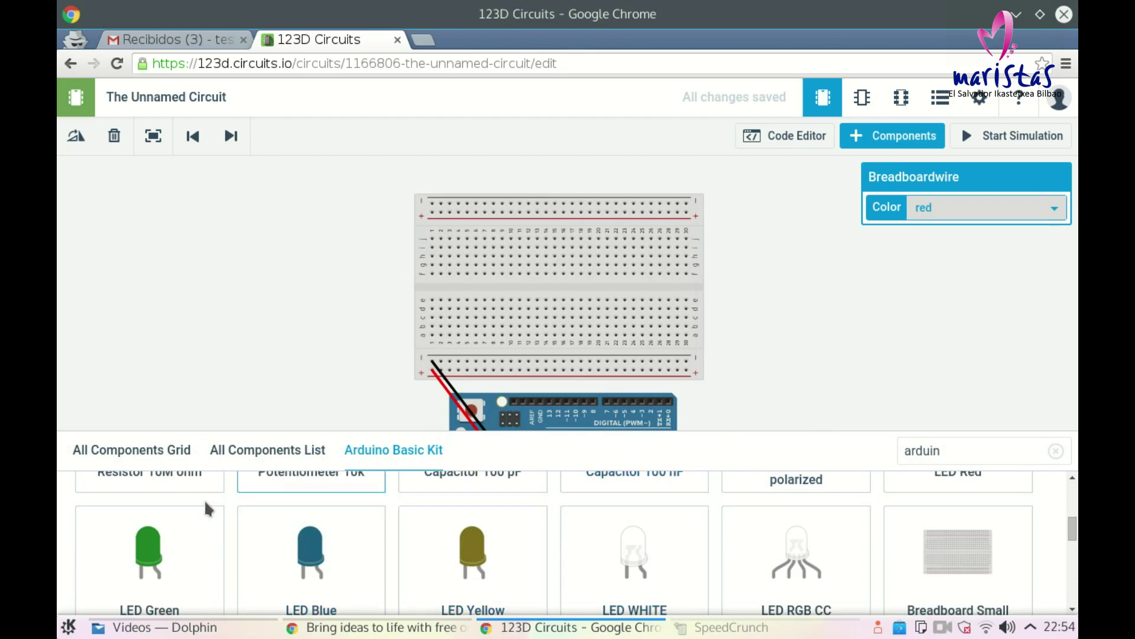
pyautogui.moveTo(151, 559); pyautogui.dragTo(757, 282)
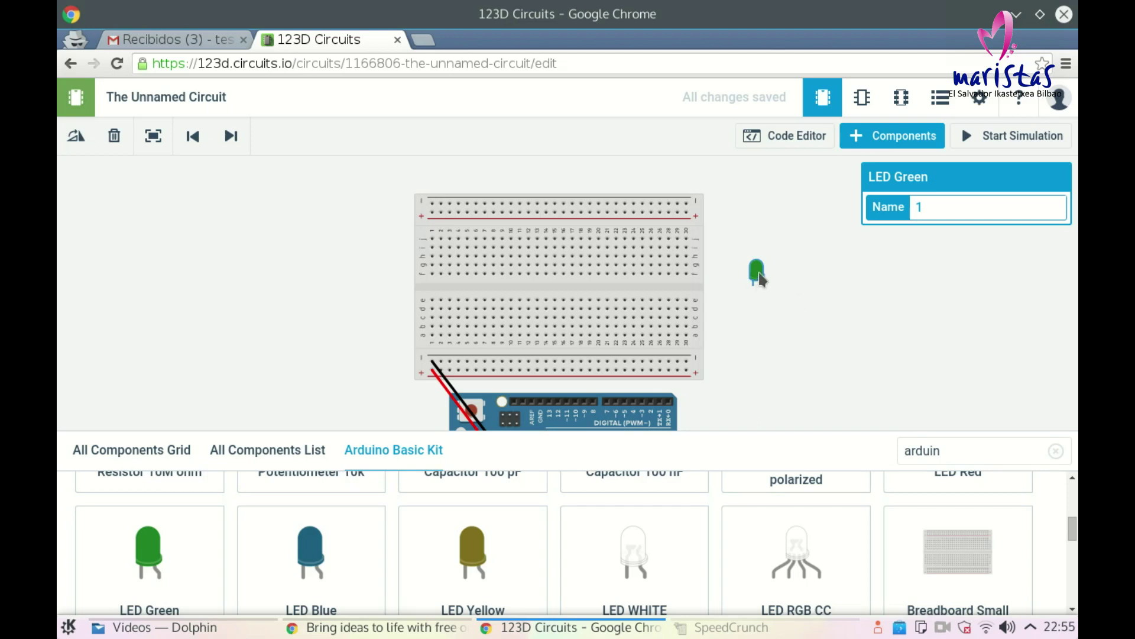
pyautogui.moveTo(760, 278); pyautogui.dragTo(659, 292)
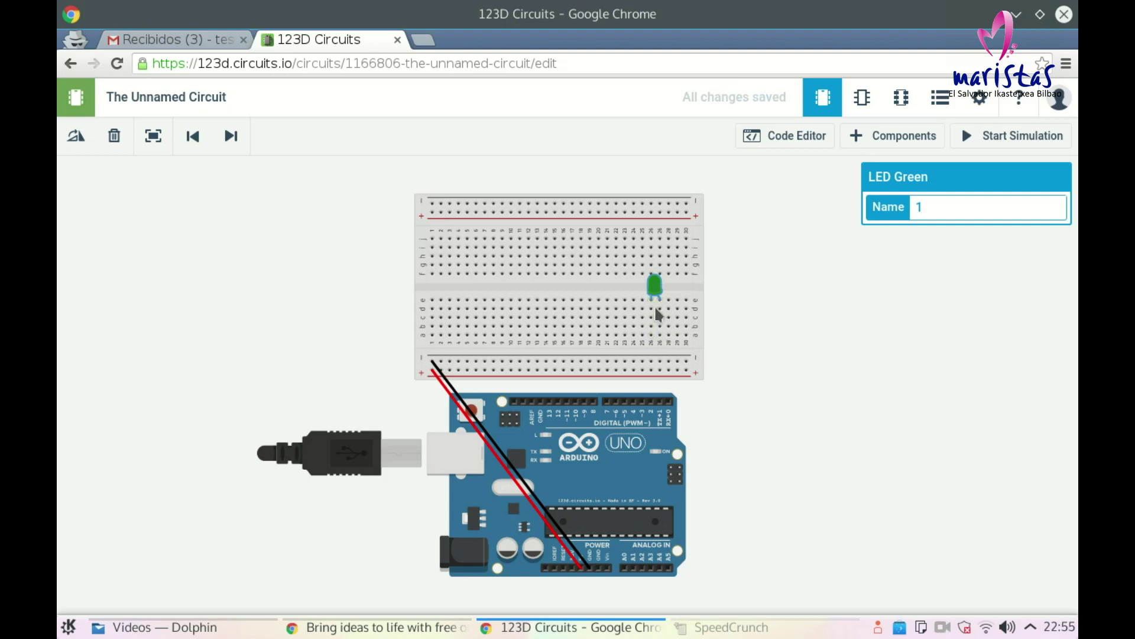
# Step: Run a wire from row d, under the green LED's right leg, to the breadboard's lower positive rail
pyautogui.click(653, 303)
pyautogui.press('Escape')
pyautogui.click(660, 309)
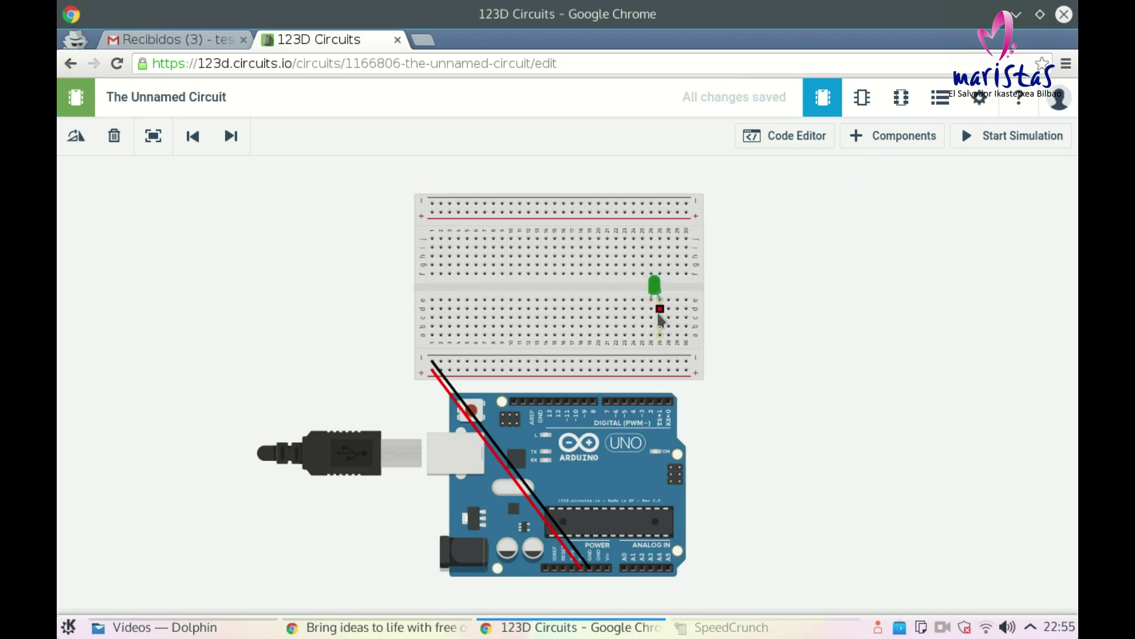
pyautogui.click(668, 371)
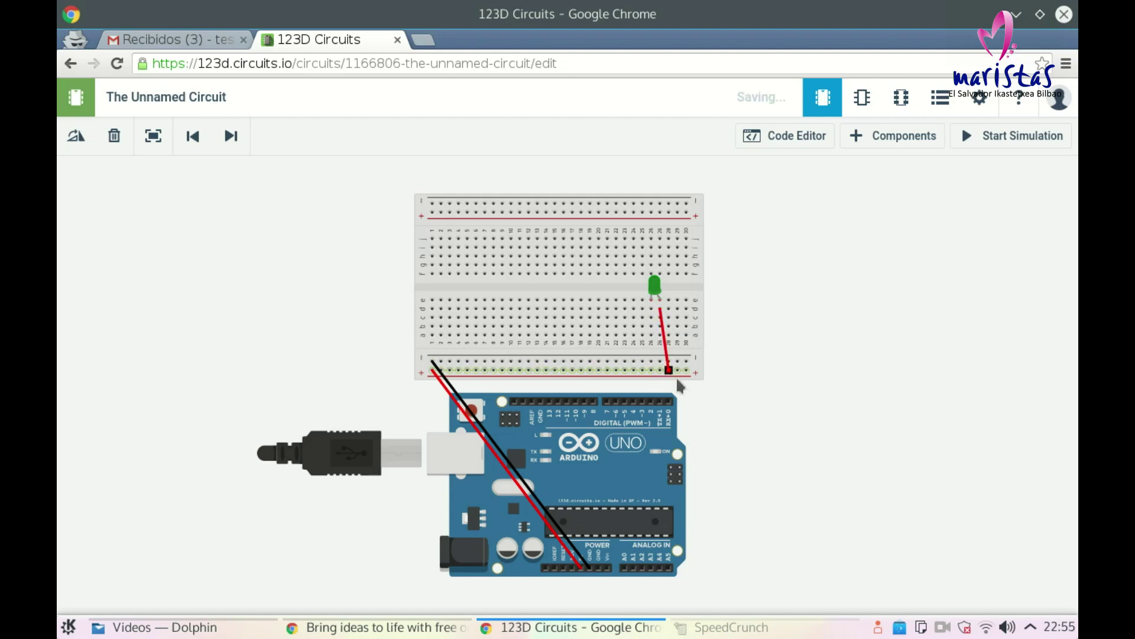
# Step: Run a wire from row d, under the green LED's left leg, to the breadboard's lower negative rail and start the simulation
pyautogui.click(650, 310)
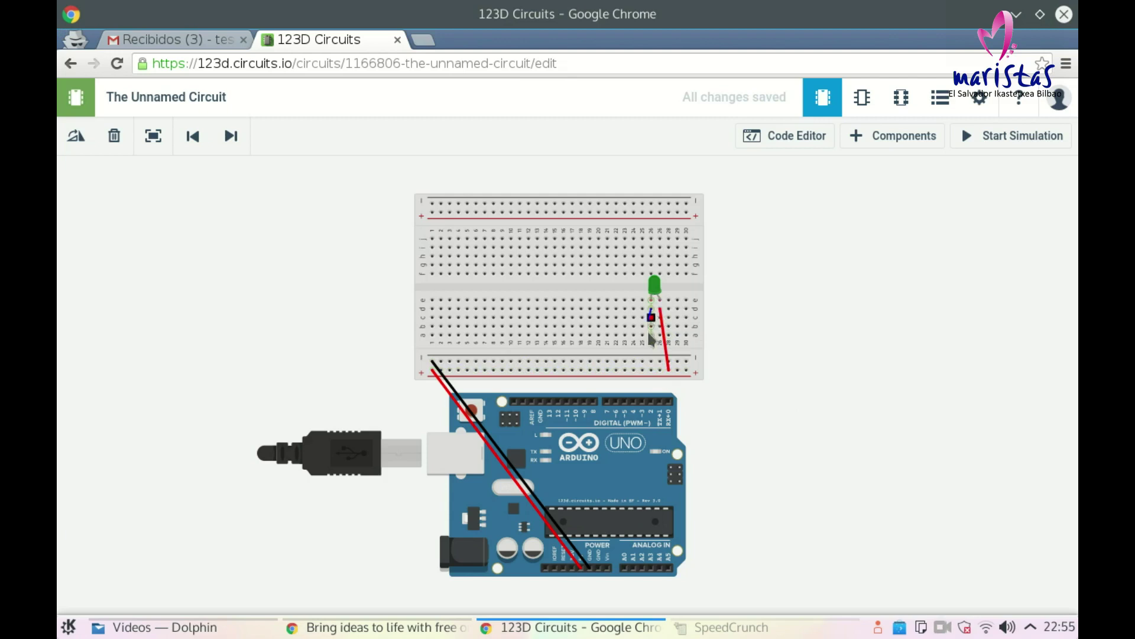
pyautogui.click(651, 360)
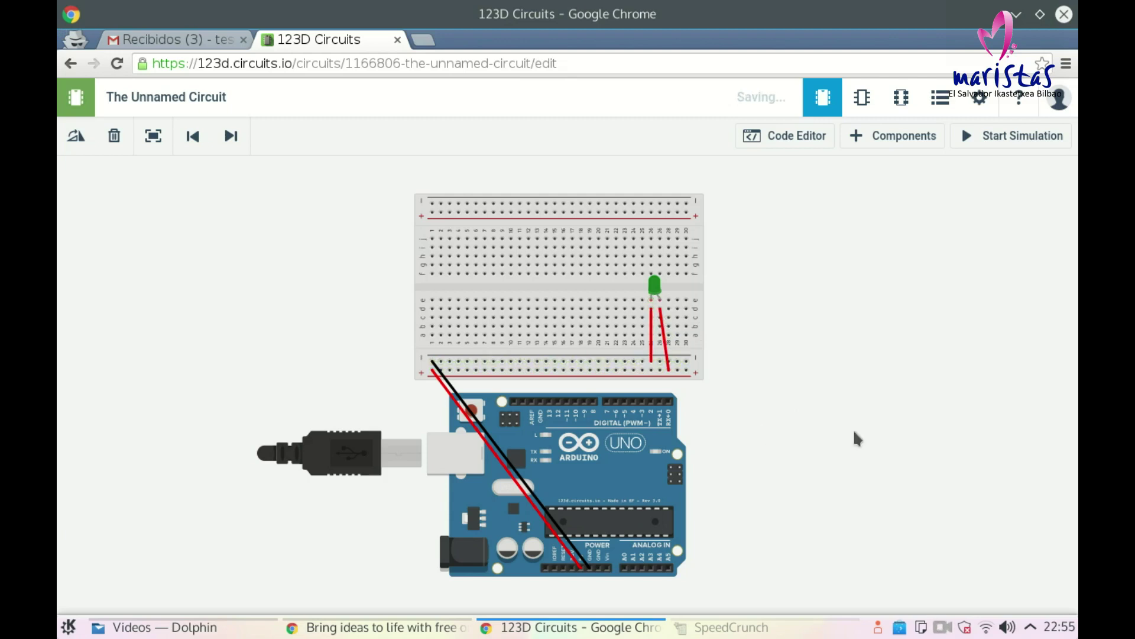
pyautogui.click(997, 139)
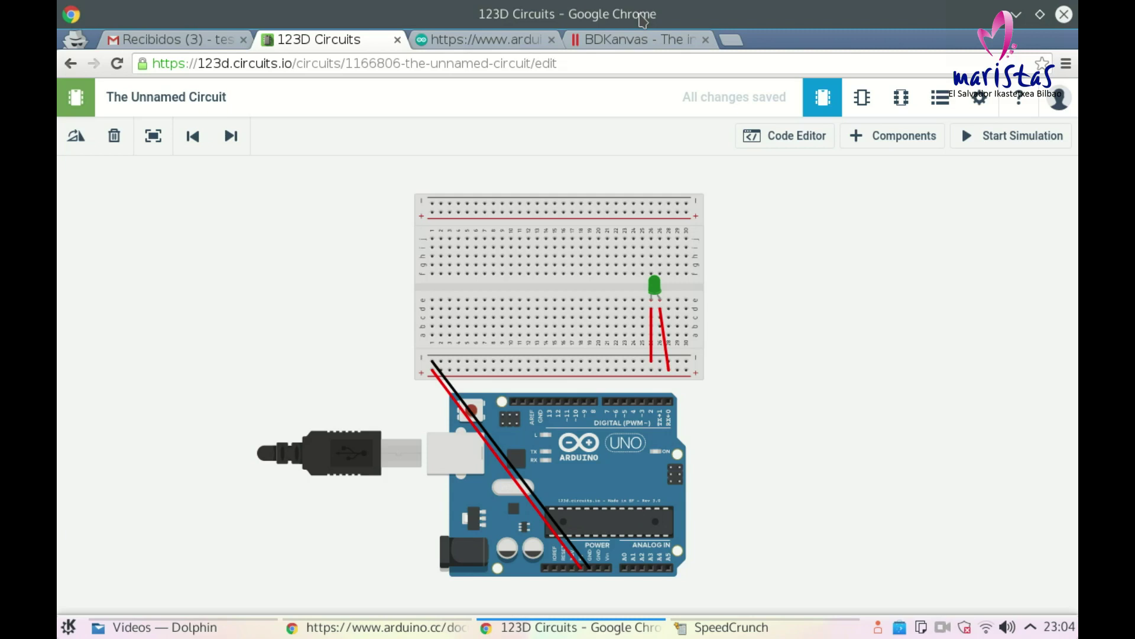
# Step: Look up the typical forward voltage in the green LED's datasheet and note 2.2V beside the LED in the BDKanvas circuit sketch
pyautogui.click(630, 41)
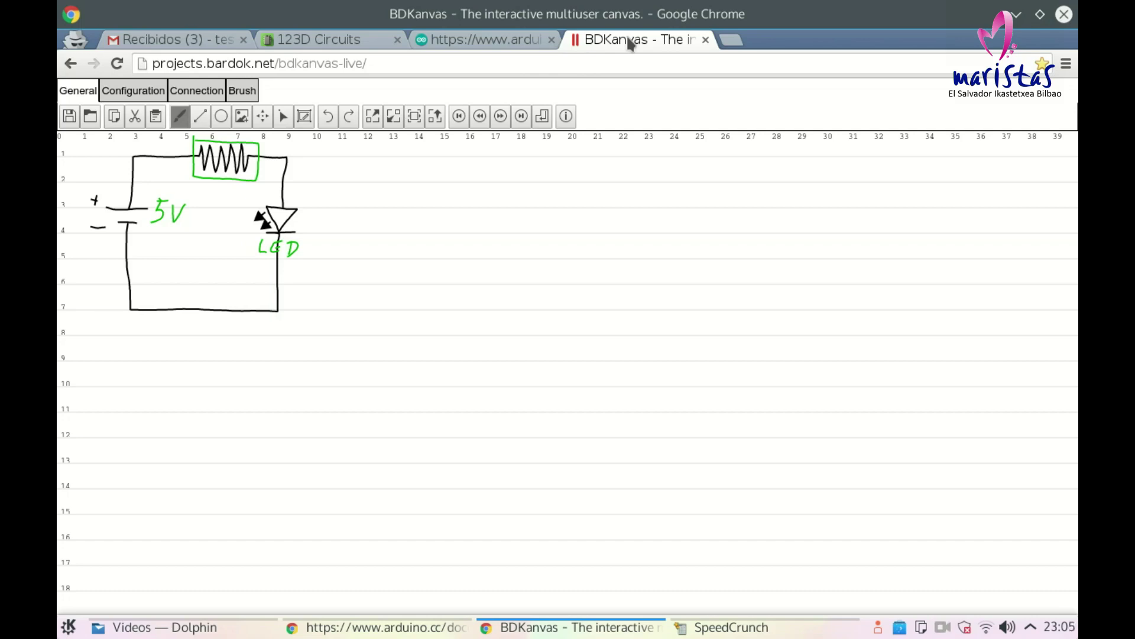
pyautogui.click(494, 37)
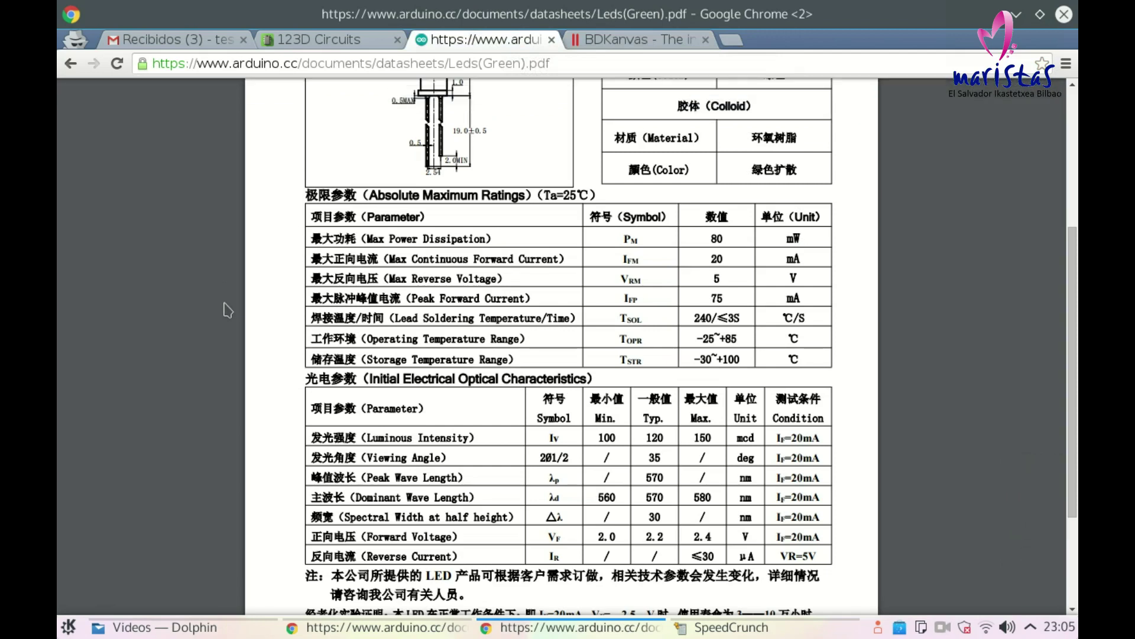
pyautogui.scroll(5, 227, 309)
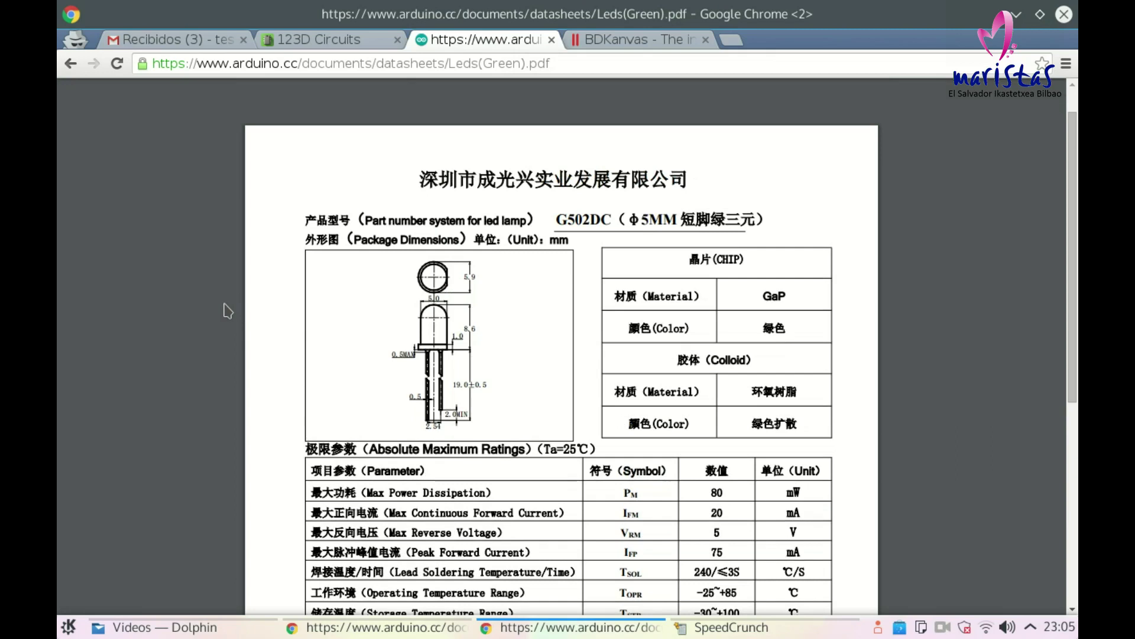
pyautogui.scroll(-4, 227, 309)
pyautogui.scroll(-1, 227, 312)
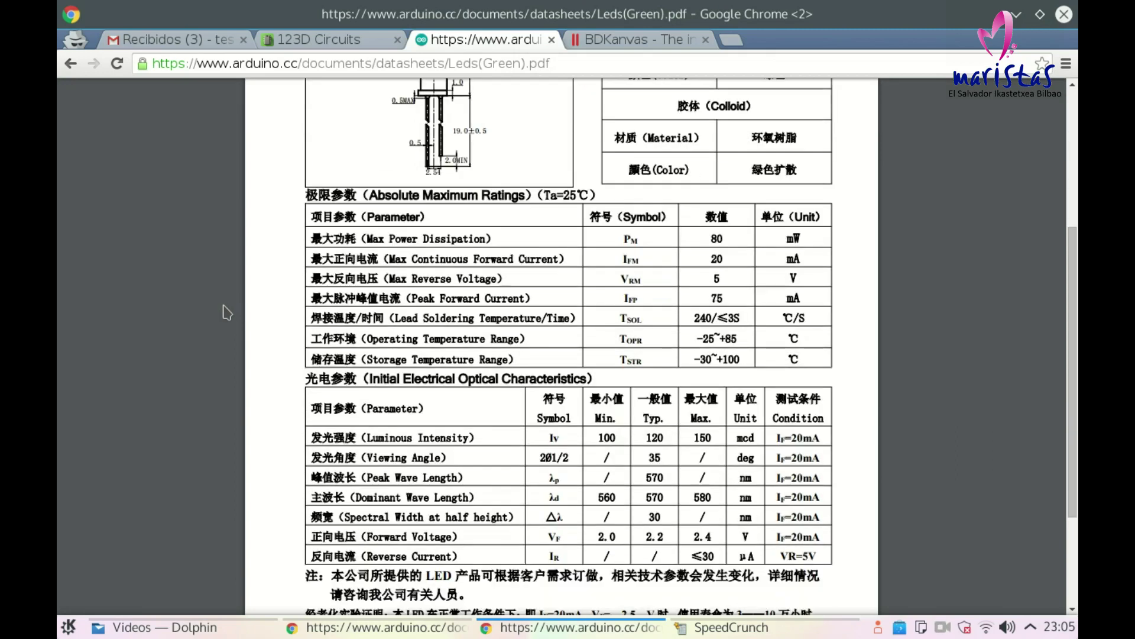
pyautogui.moveTo(645, 534); pyautogui.dragTo(673, 534)
pyautogui.click(596, 41)
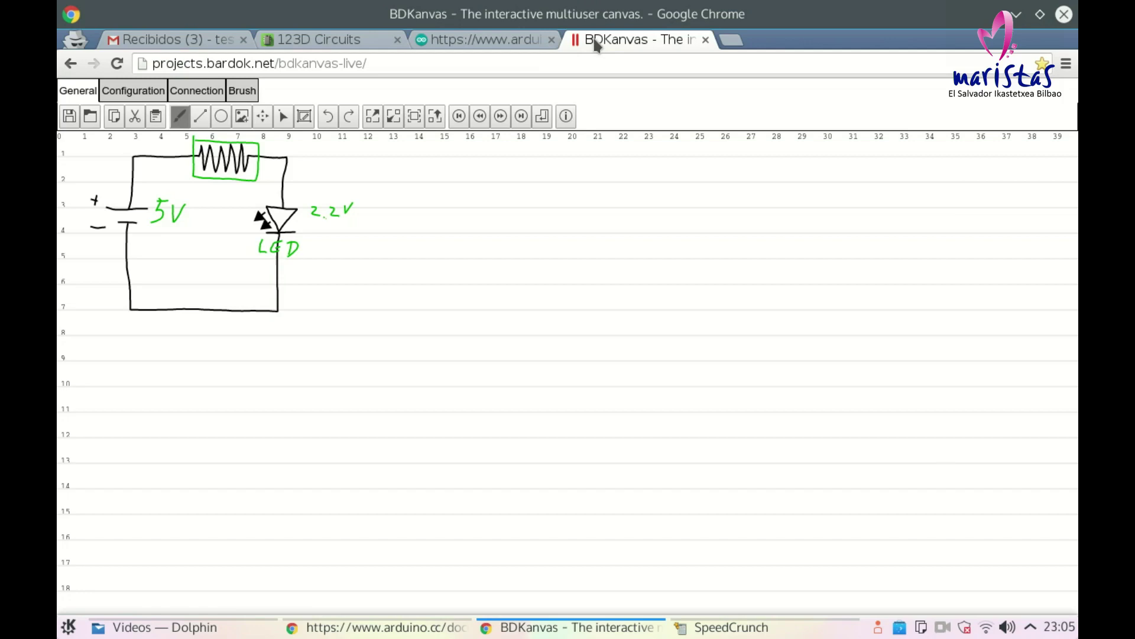
# Step: Look up the datasheet's maximum continuous forward current, note 20mA, 15mA and 2.8V on the BDKanvas sketch, and write R = V/I = 2'8V/0'015
pyautogui.click(463, 37)
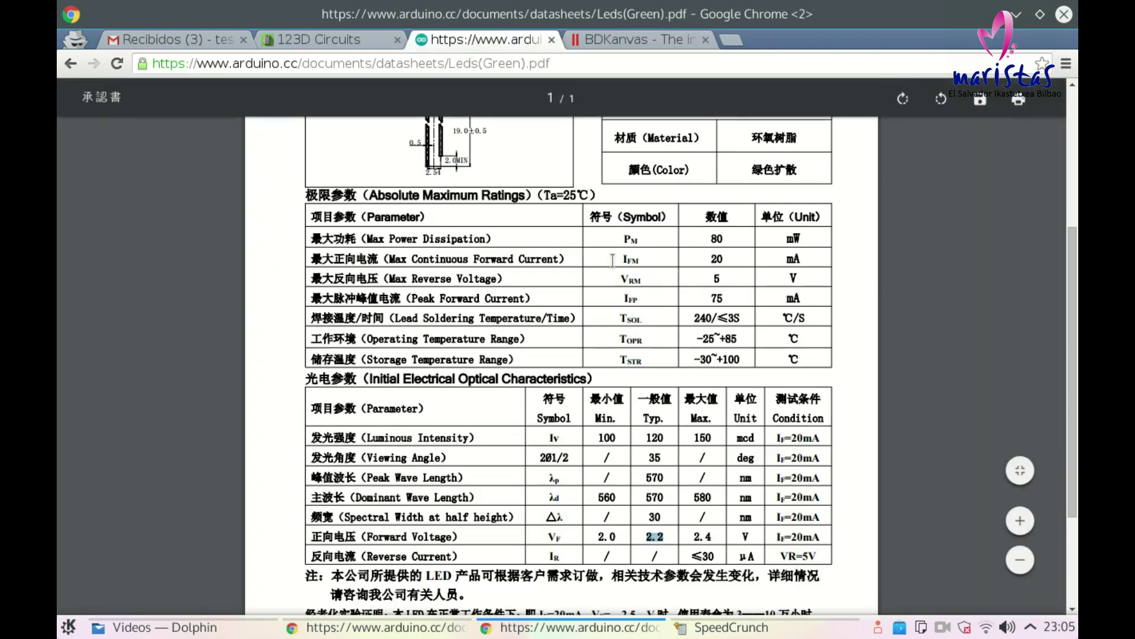
pyautogui.click(712, 256)
pyautogui.click(636, 45)
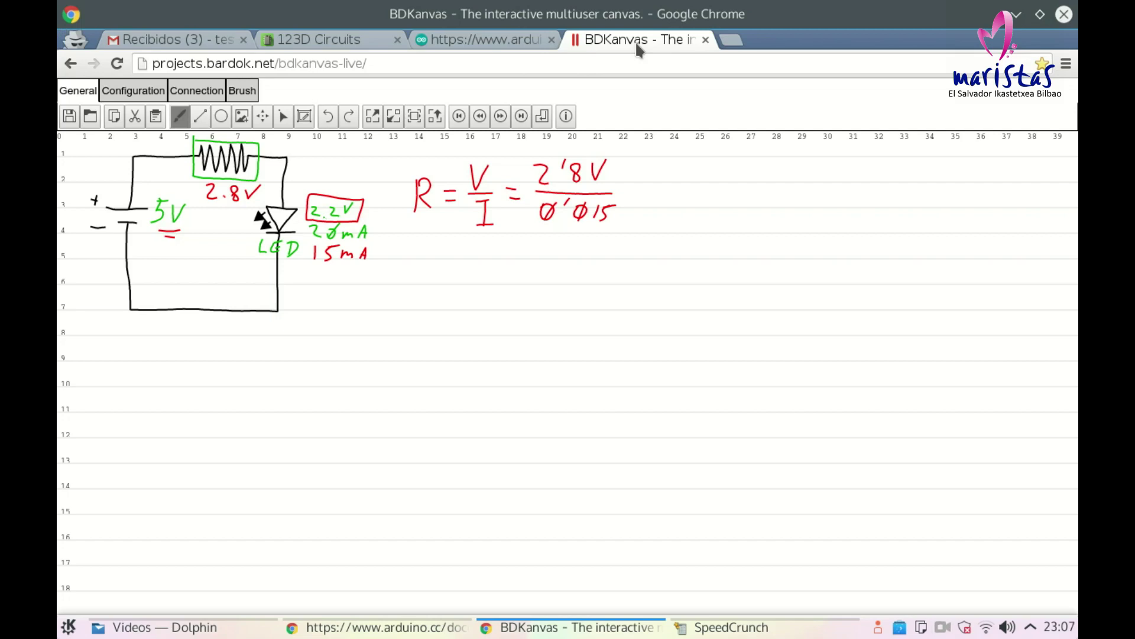
# Step: Calculate 2,8/0,015 in SpeedCrunch and complete the resistance formula on the canvas with ≈ 187 Ω
pyautogui.click(738, 629)
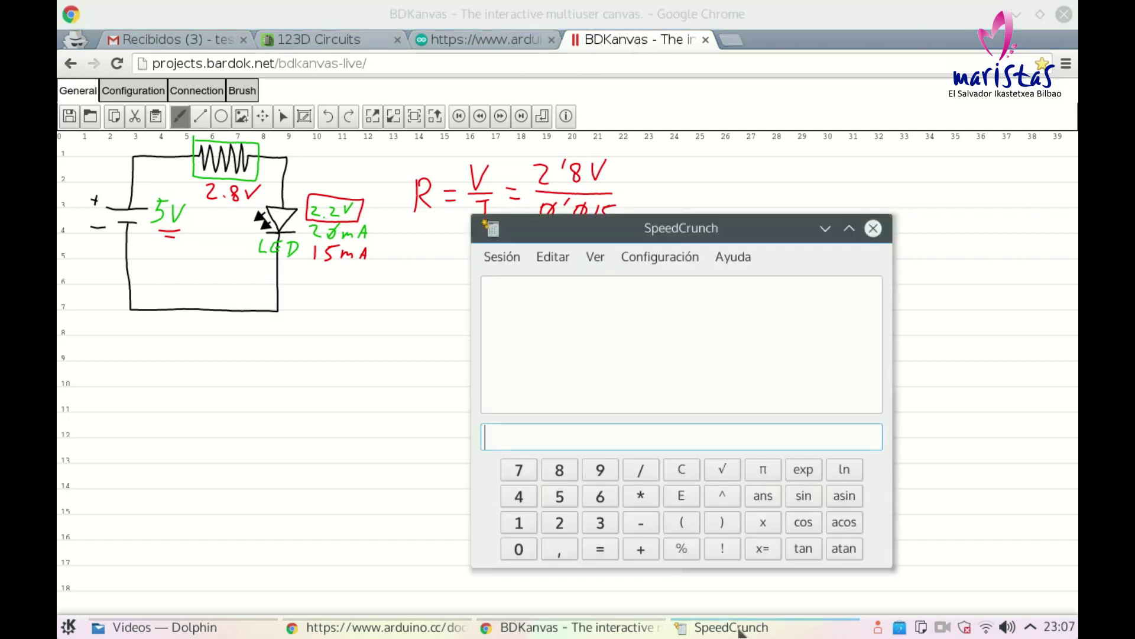
pyautogui.write('2,8/0,015')
pyautogui.press('Return')
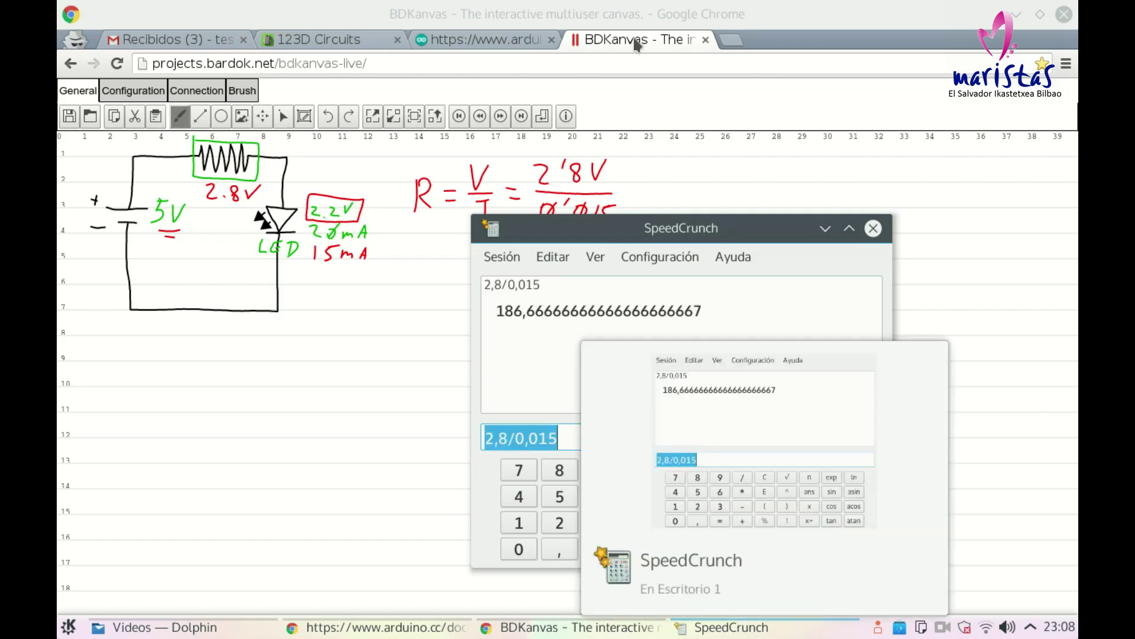
pyautogui.click(720, 632)
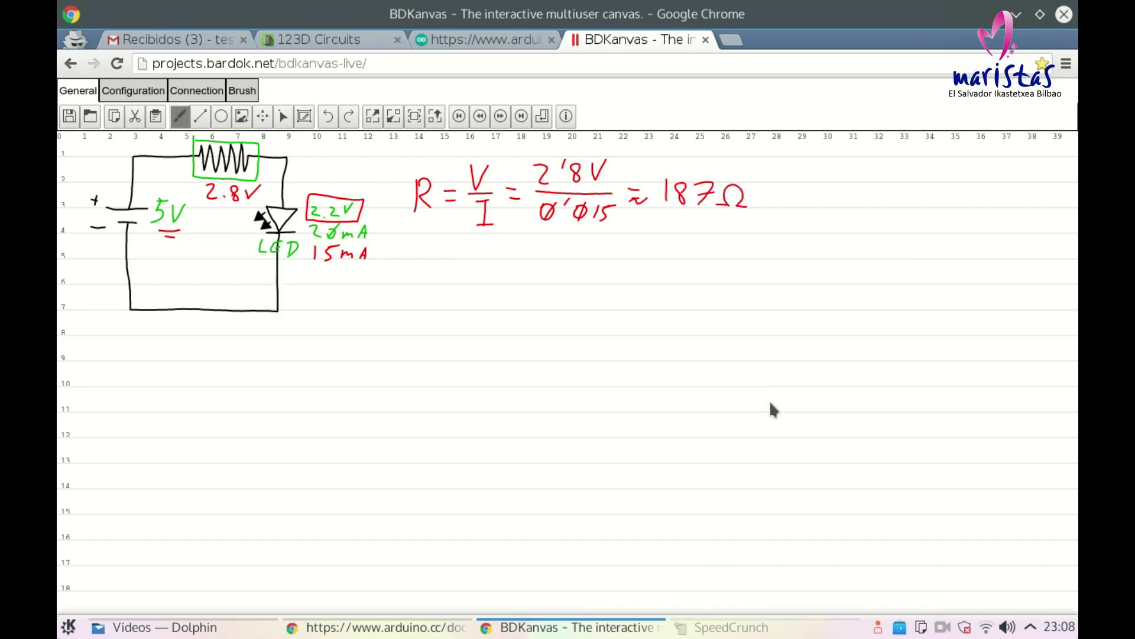
# Step: Back in 123D Circuits, delete the red wire between the LED's right leg and the lower positive rail
pyautogui.hotkey('ctrl', '2')
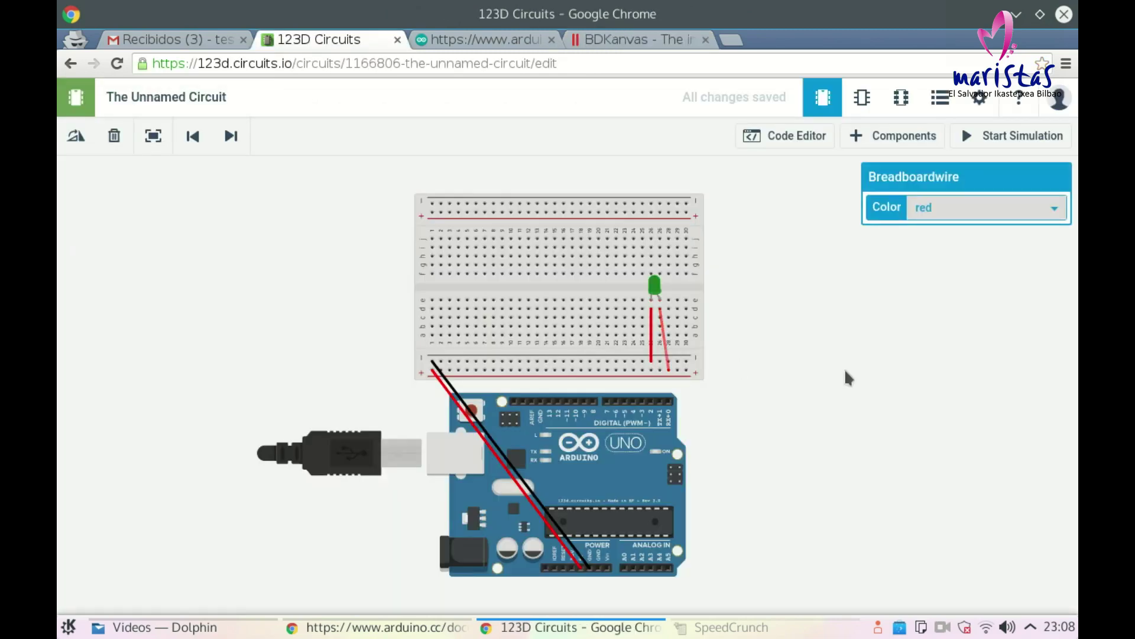
pyautogui.press('Delete')
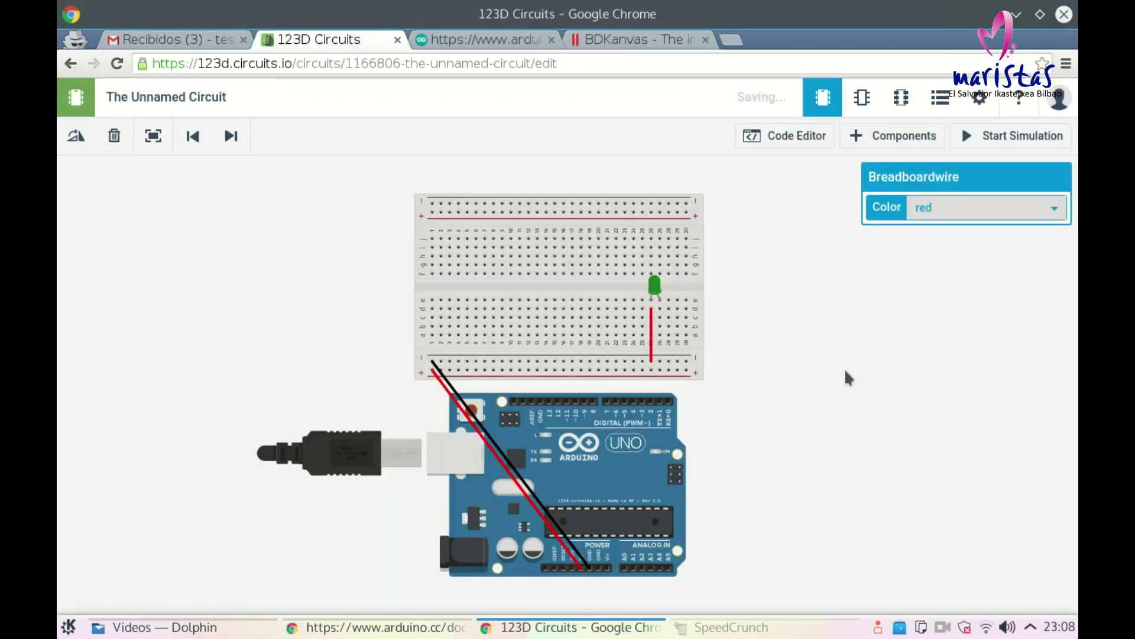
# Step: Add one Resistor 220 ohm from the Arduino Basic Kit beside the breadboard's right side, removing the stray duplicate near the USB plug
pyautogui.click(896, 140)
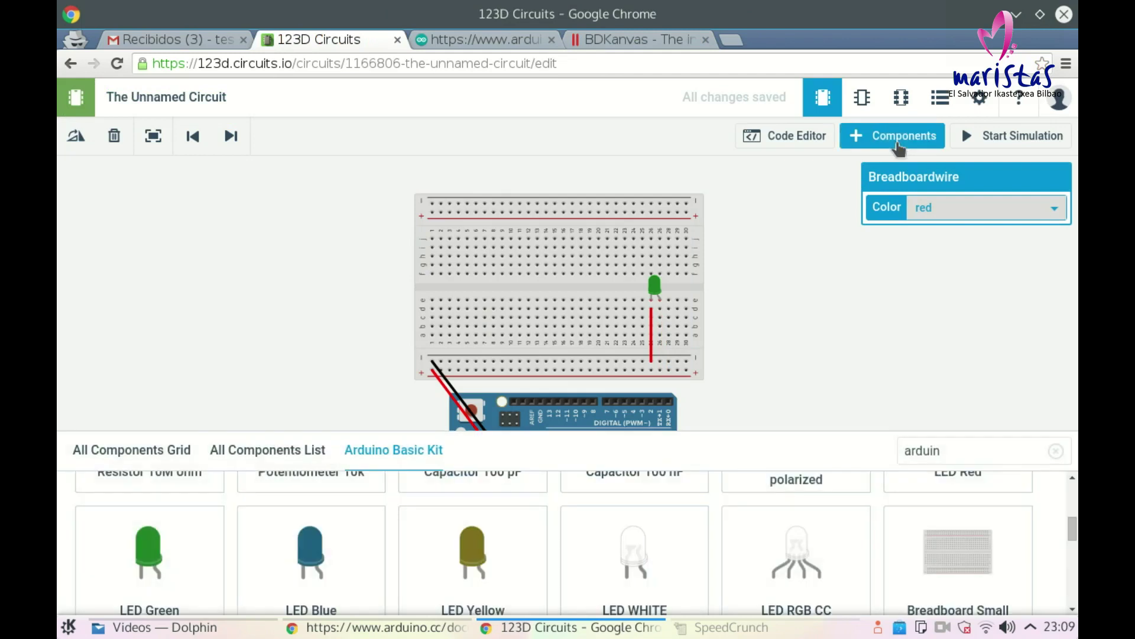
pyautogui.scroll(5, 751, 531)
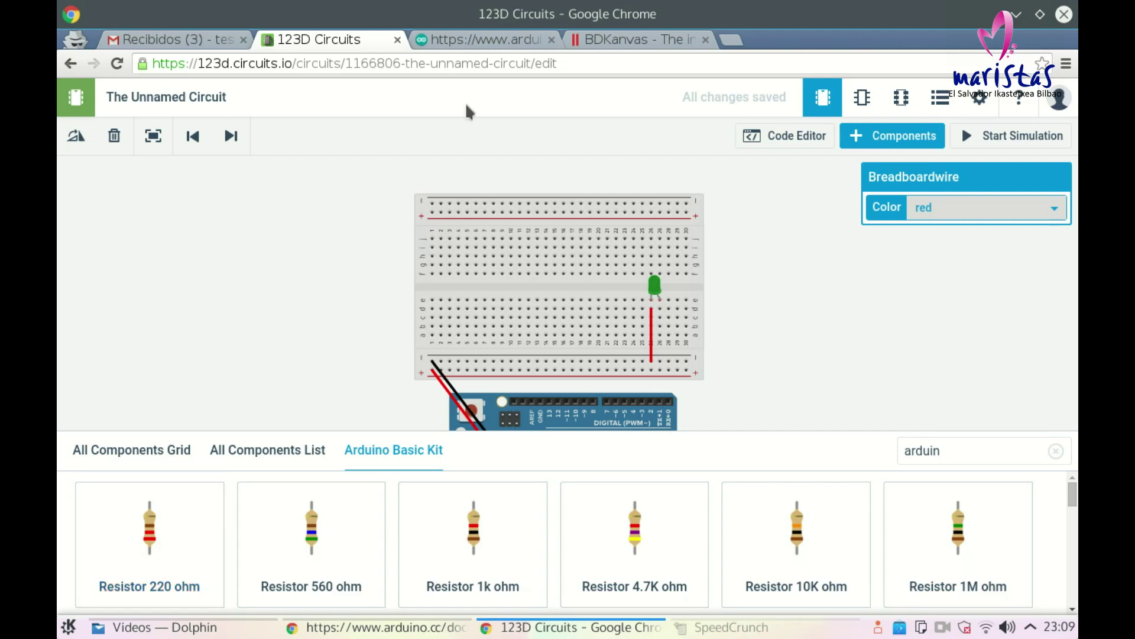
pyautogui.click(520, 36)
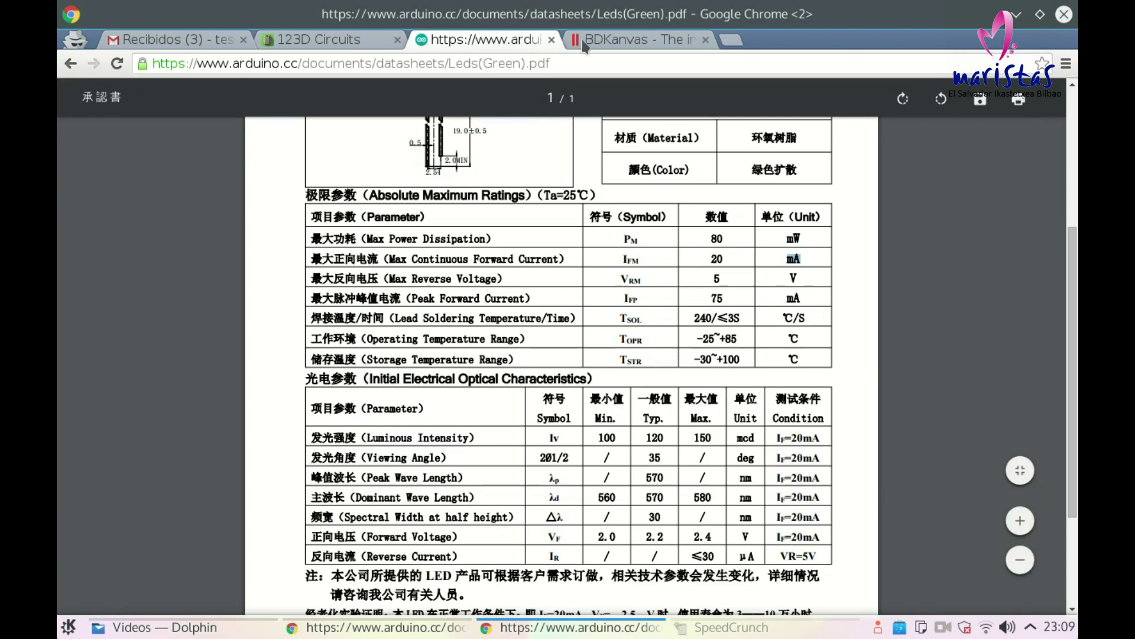
pyautogui.click(307, 40)
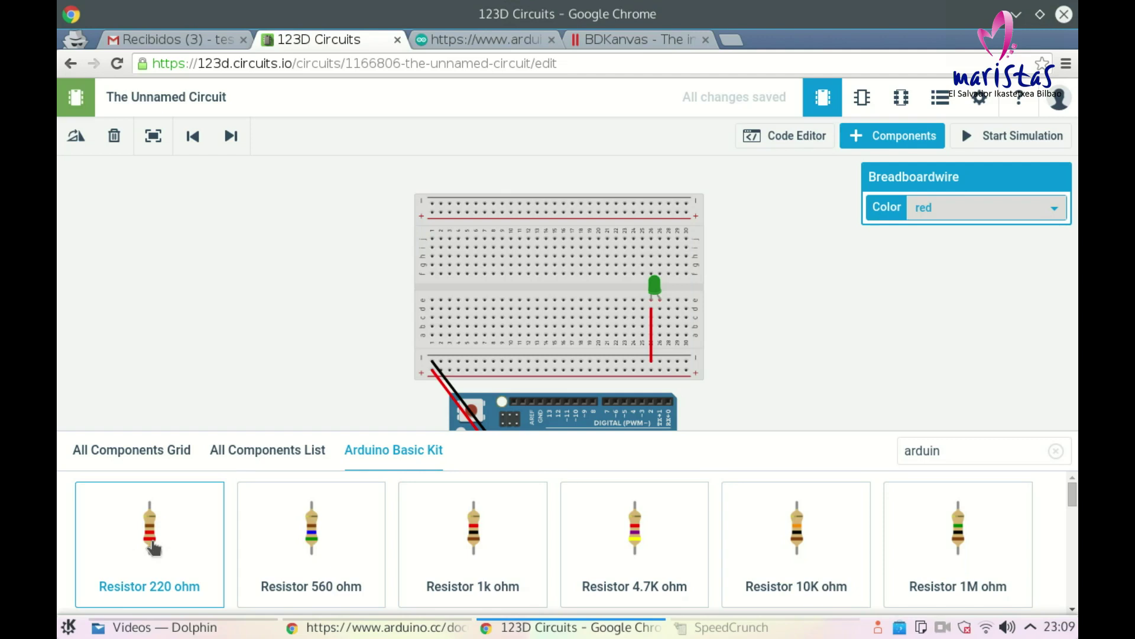
pyautogui.moveTo(154, 549); pyautogui.dragTo(783, 360)
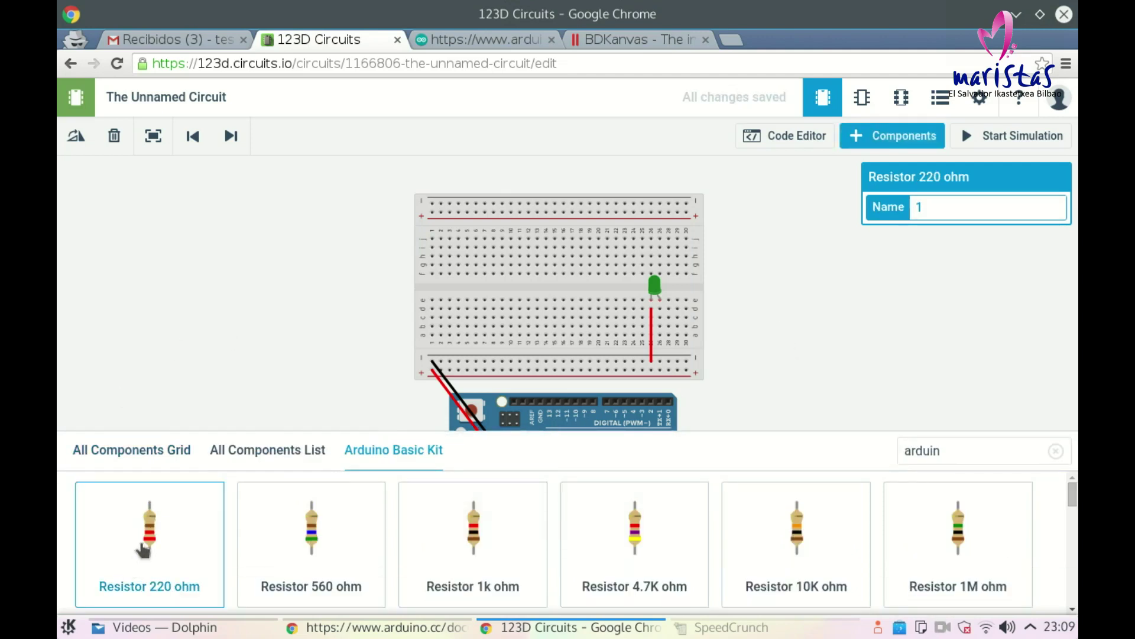
pyautogui.moveTo(188, 531); pyautogui.dragTo(794, 319)
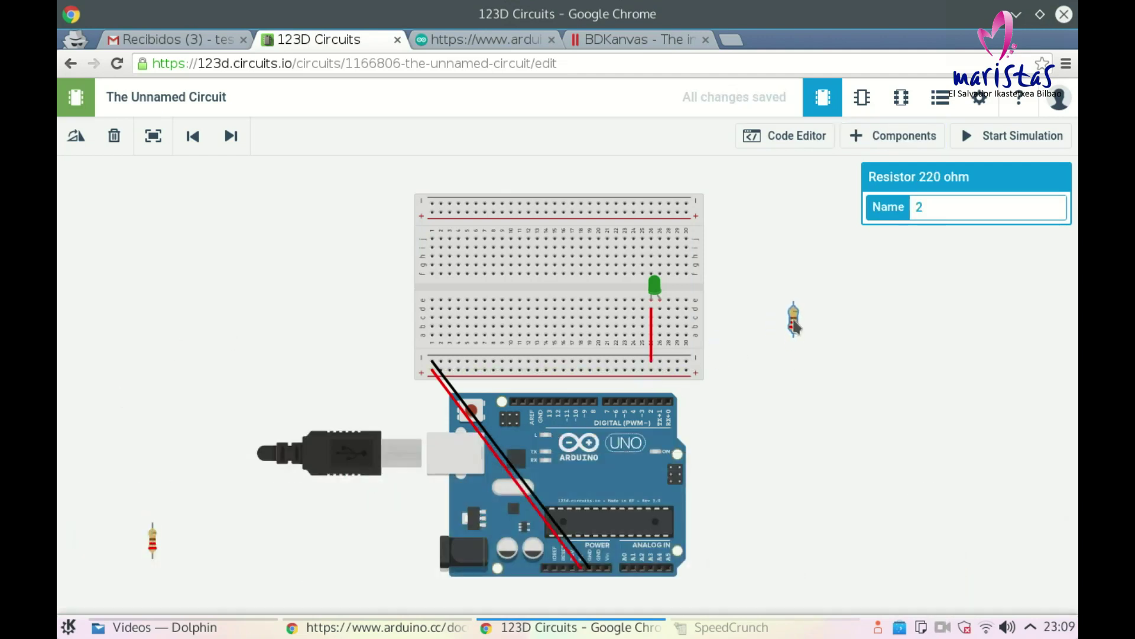
pyautogui.click(246, 387)
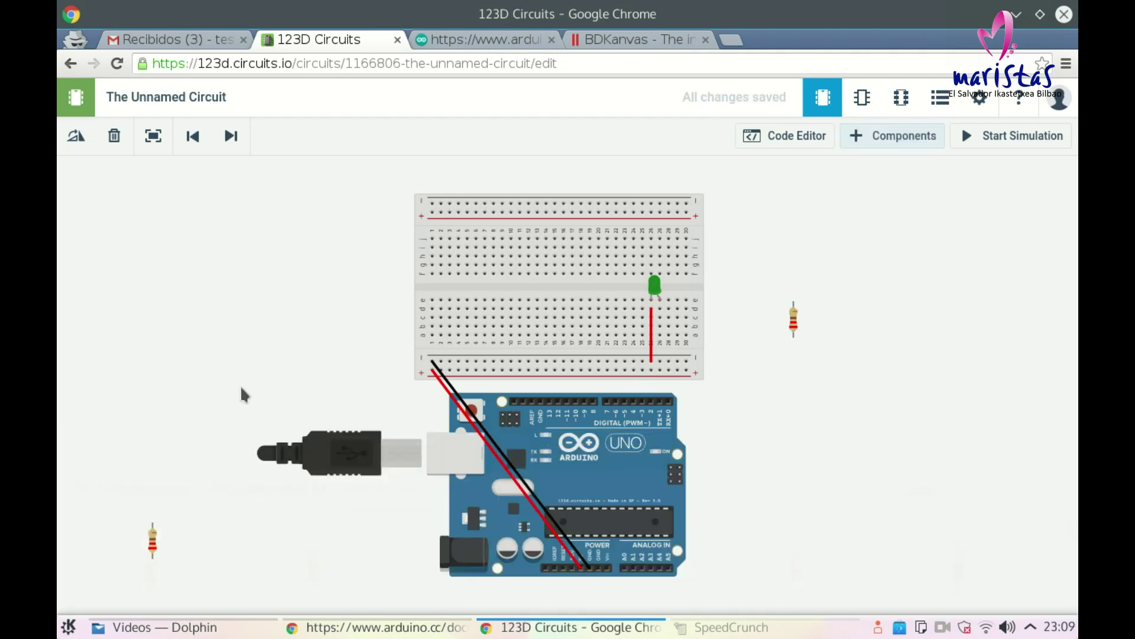
pyautogui.click(153, 541)
pyautogui.press('Delete')
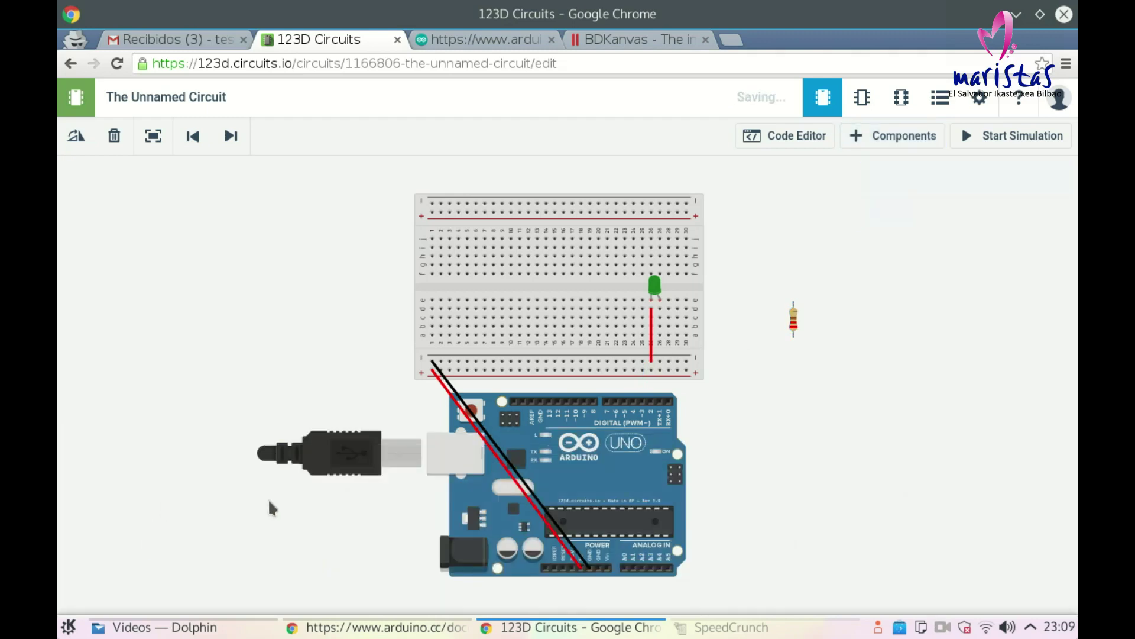
# Step: Rotate the 220 ohm resistor to horizontal and move it close to the breadboard's right edge
pyautogui.click(794, 324)
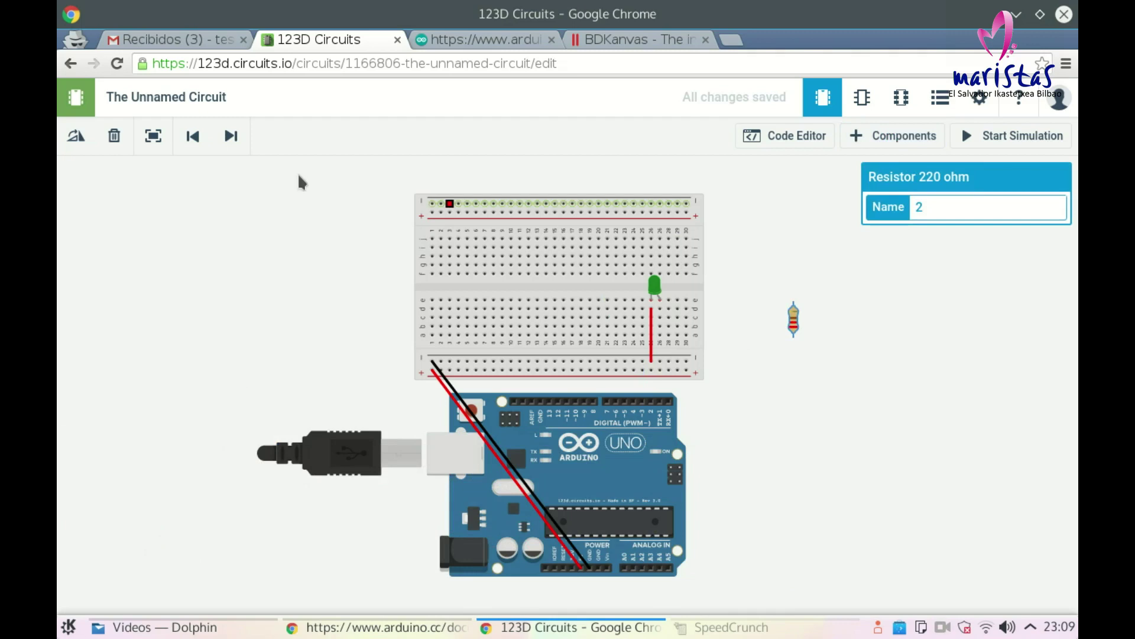
pyautogui.click(76, 137)
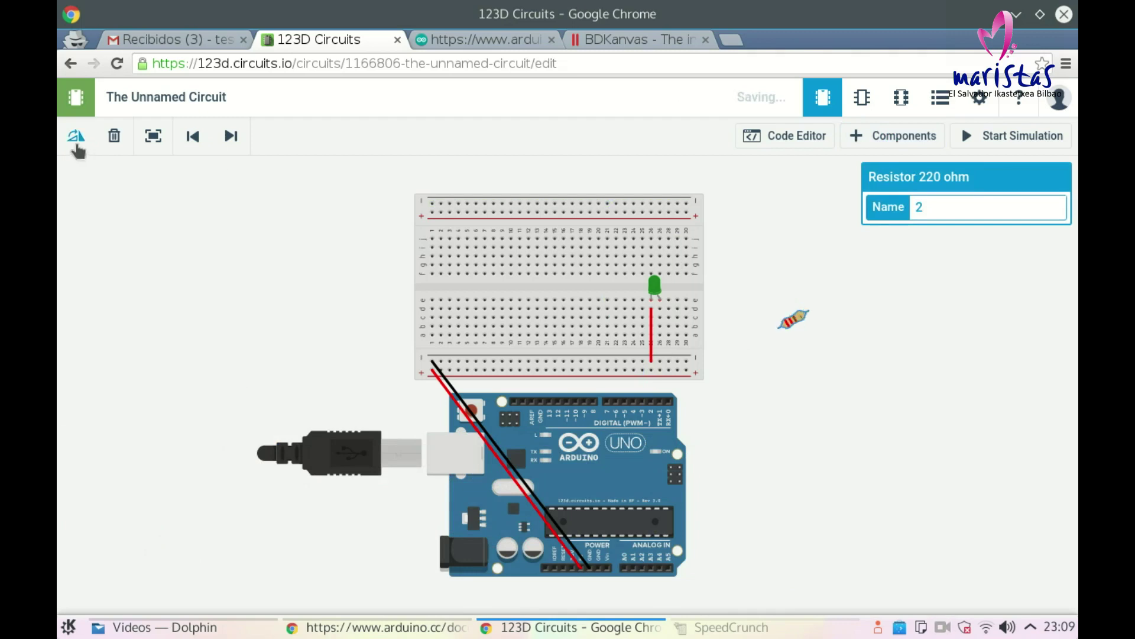
pyautogui.click(77, 145)
pyautogui.click(76, 140)
pyautogui.click(77, 141)
pyautogui.click(76, 141)
pyautogui.click(75, 141)
pyautogui.click(76, 141)
pyautogui.click(76, 141)
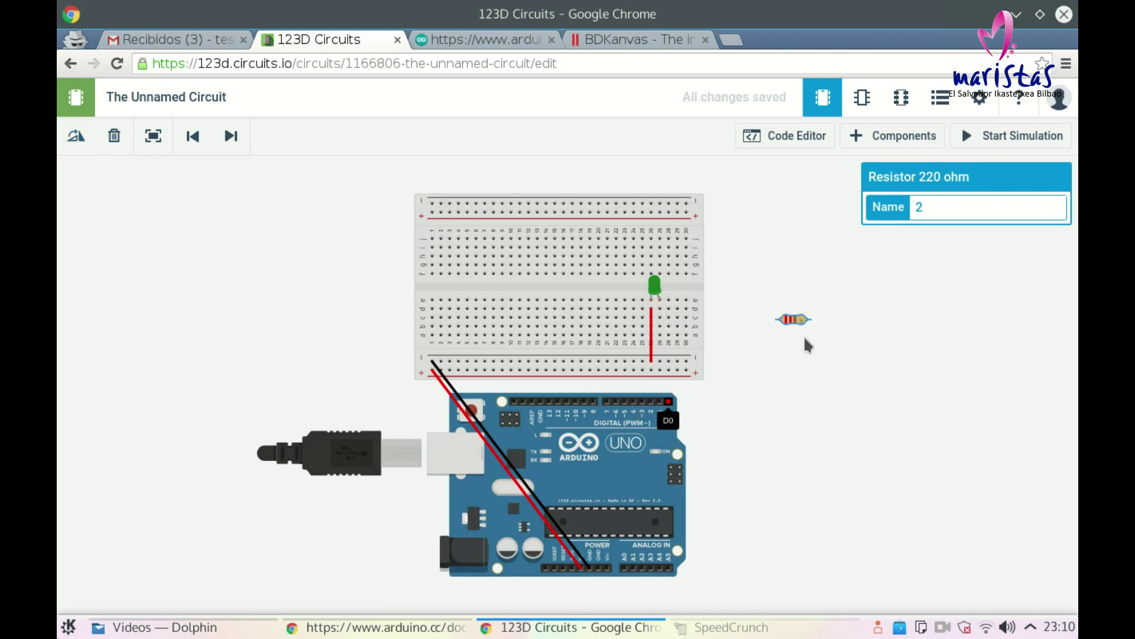
pyautogui.moveTo(797, 323); pyautogui.dragTo(747, 321)
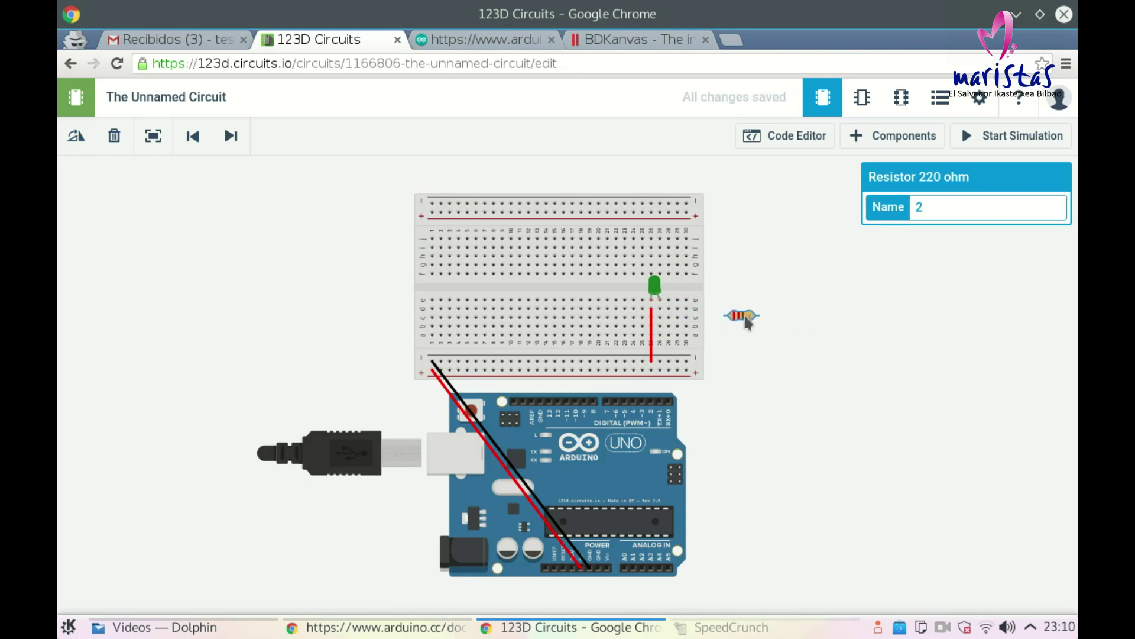
# Step: Move the green LED two columns left on the breadboard and delete the old red wire left in column 26
pyautogui.click(650, 291)
pyautogui.moveTo(652, 296); pyautogui.dragTo(639, 296)
pyautogui.click(649, 330)
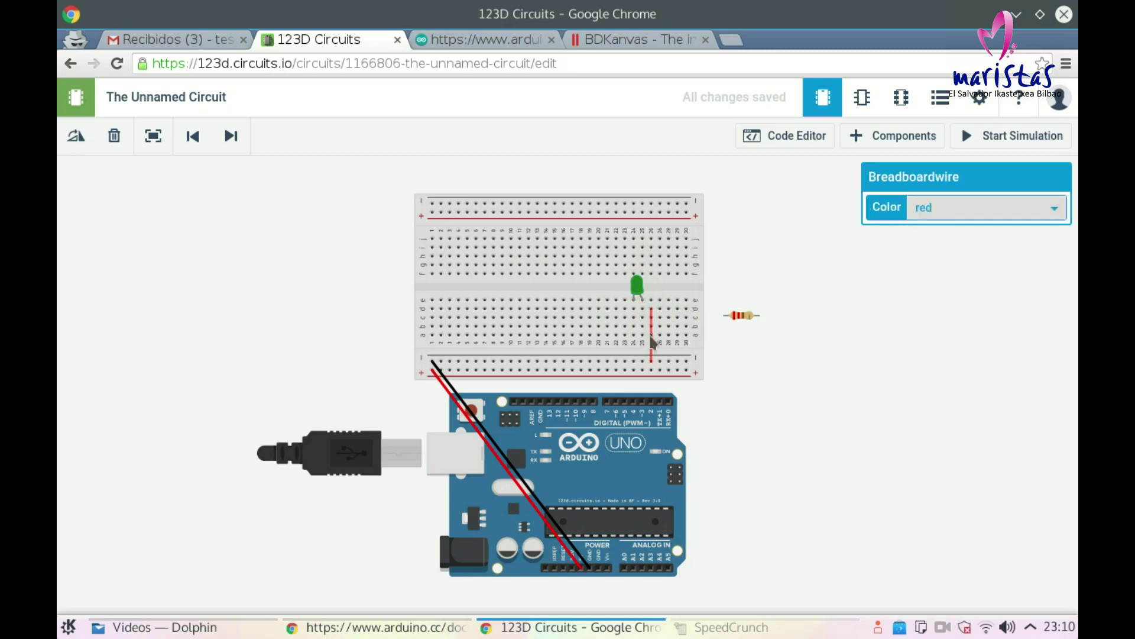
pyautogui.press('Delete')
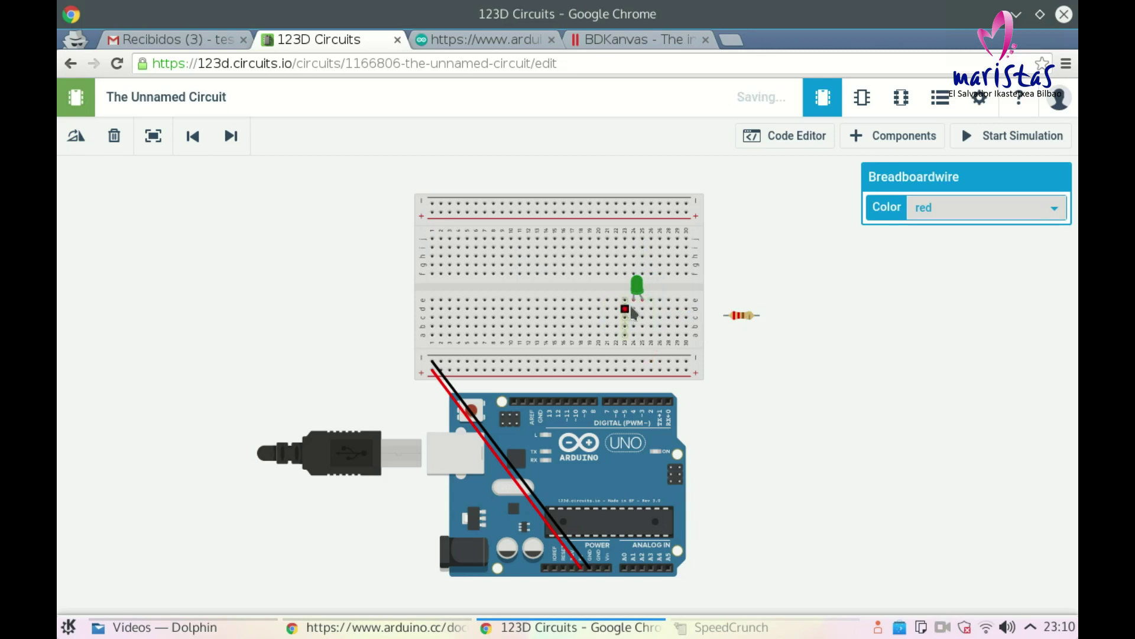
# Step: Wire column 24 to the lower negative rail and connect column 25 through the 220 ohm resistor in row d to column 29 and the positive rail
pyautogui.moveTo(635, 309); pyautogui.dragTo(635, 363)
pyautogui.moveTo(740, 315)
pyautogui.mouseDown()
pyautogui.moveTo(659, 310)
pyautogui.moveTo(677, 371)
pyautogui.mouseUp()
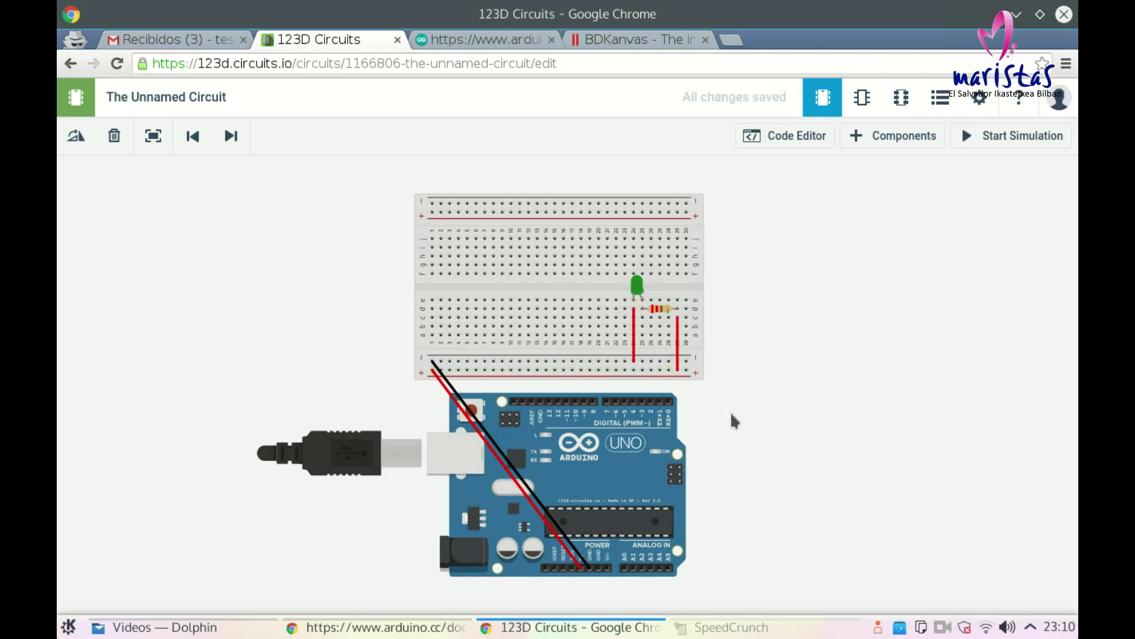
# Step: Check the circuit against the BDKanvas sketch, and run the 123D Circuits simulation briefly before stopping it
pyautogui.click(649, 40)
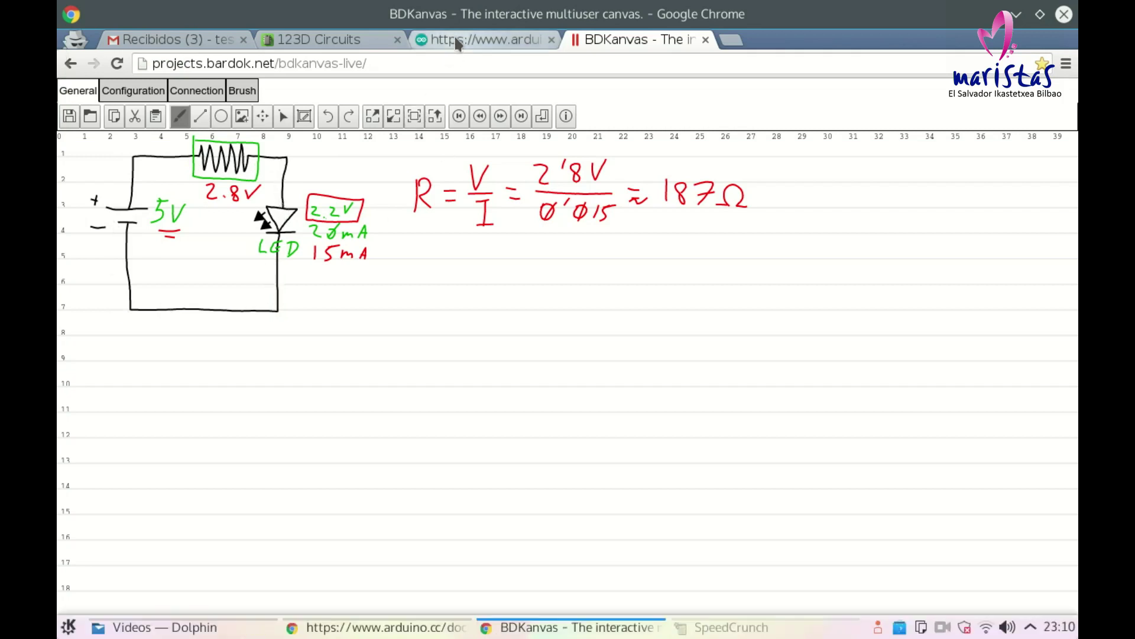
pyautogui.click(309, 40)
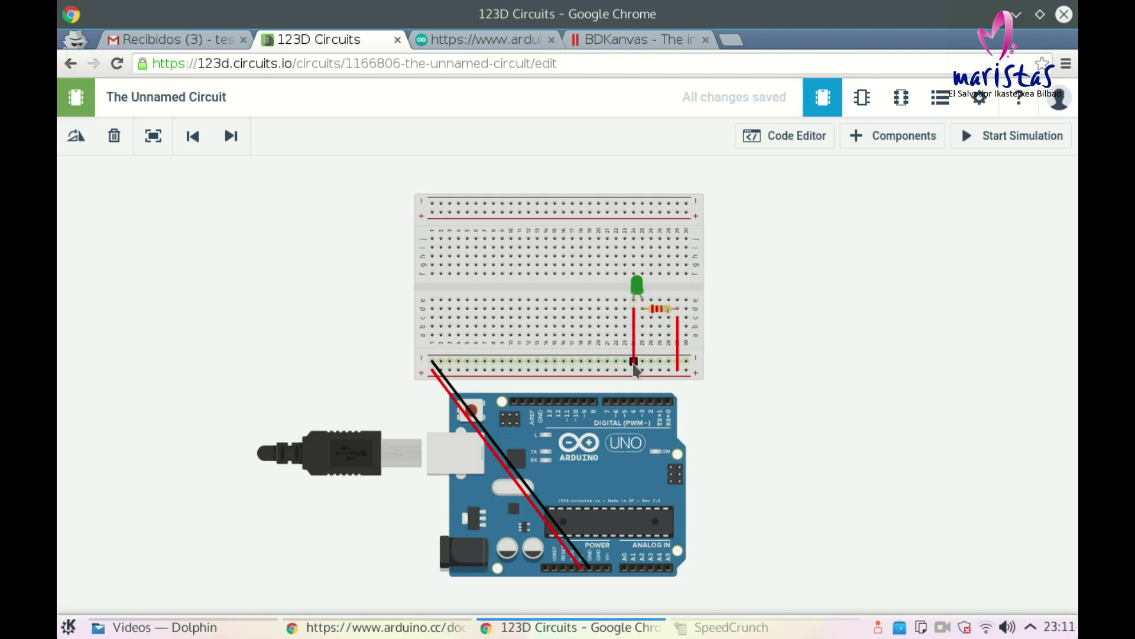
pyautogui.click(999, 142)
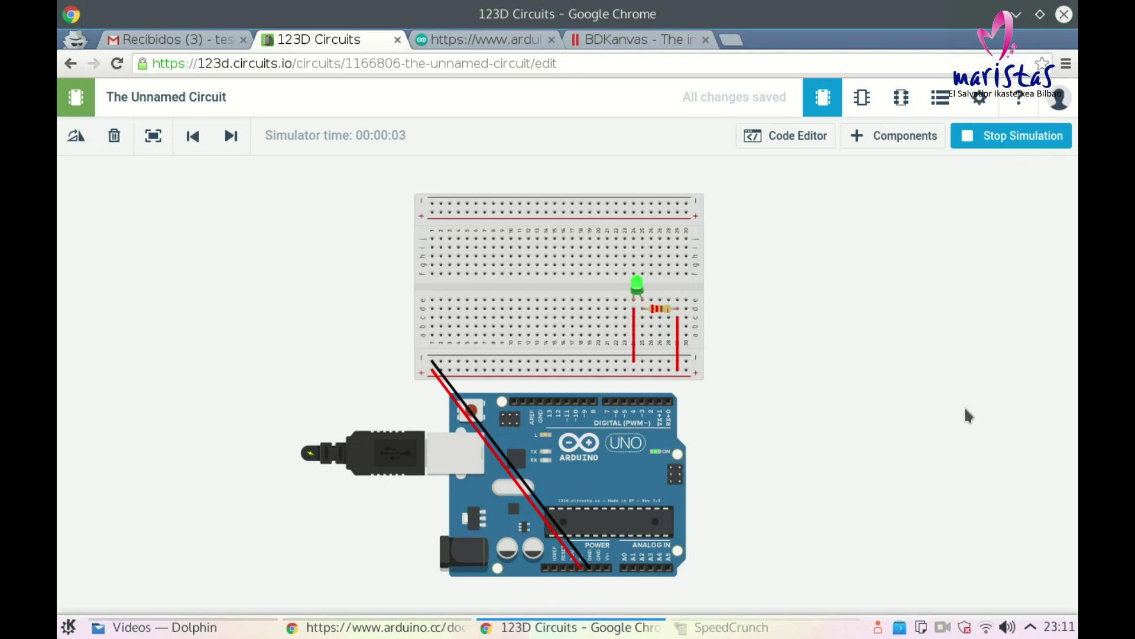
pyautogui.click(983, 136)
# Step: Delete the 220 ohm resistor from row d of the breadboard
pyautogui.click(663, 317)
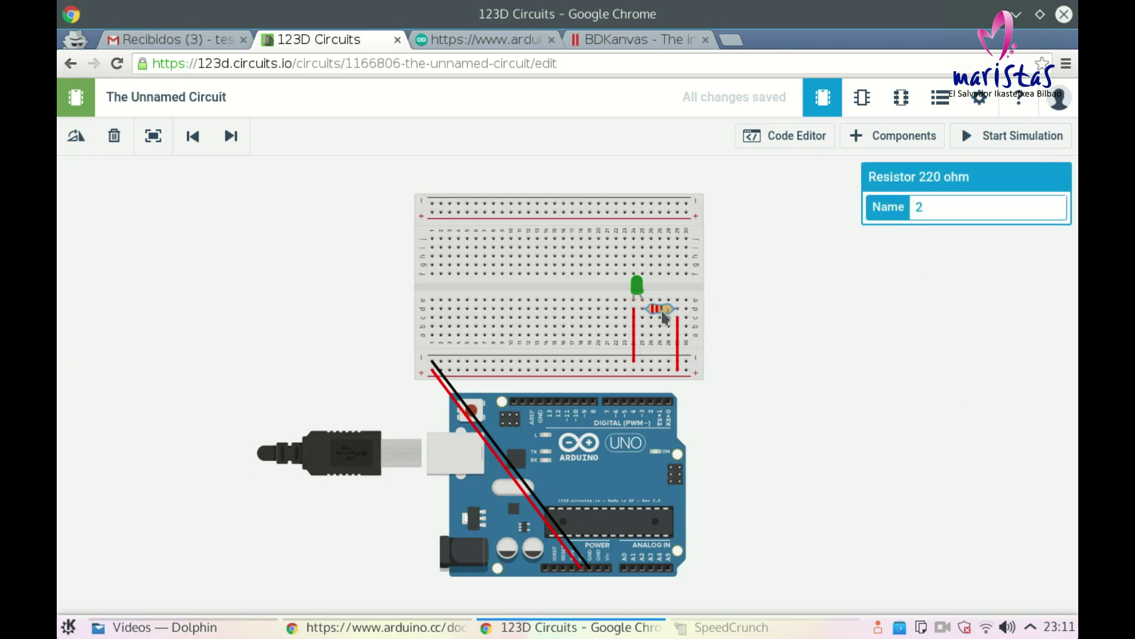
pyautogui.press('Delete')
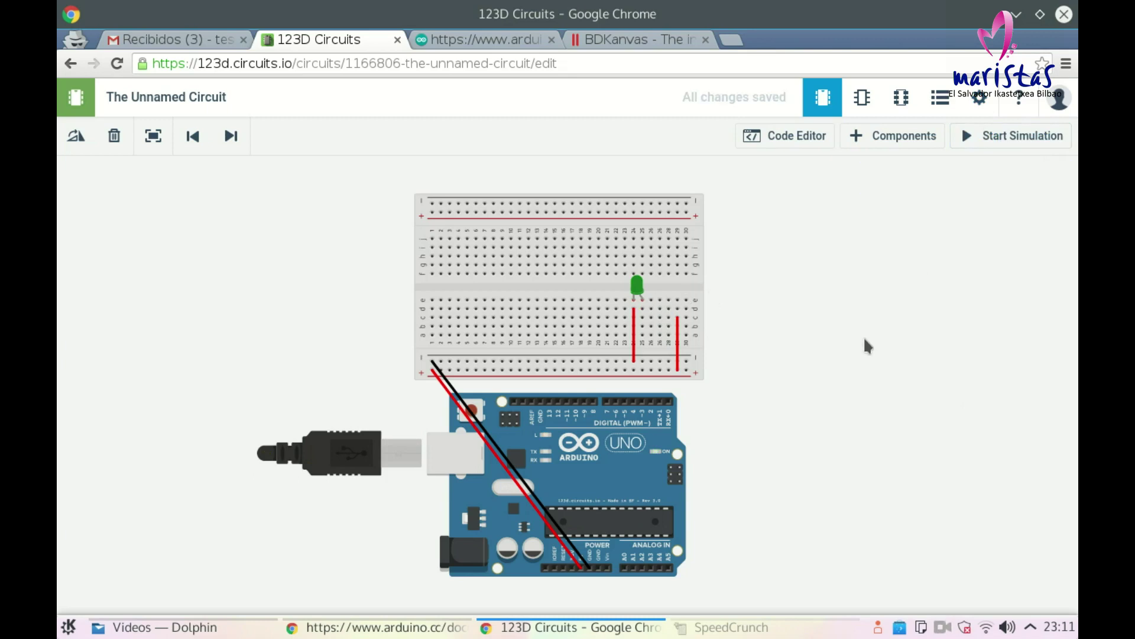
# Step: Add a generic resistor, rotate it horizontal and place it in row d of the breadboard between columns 25 and 29
pyautogui.click(905, 141)
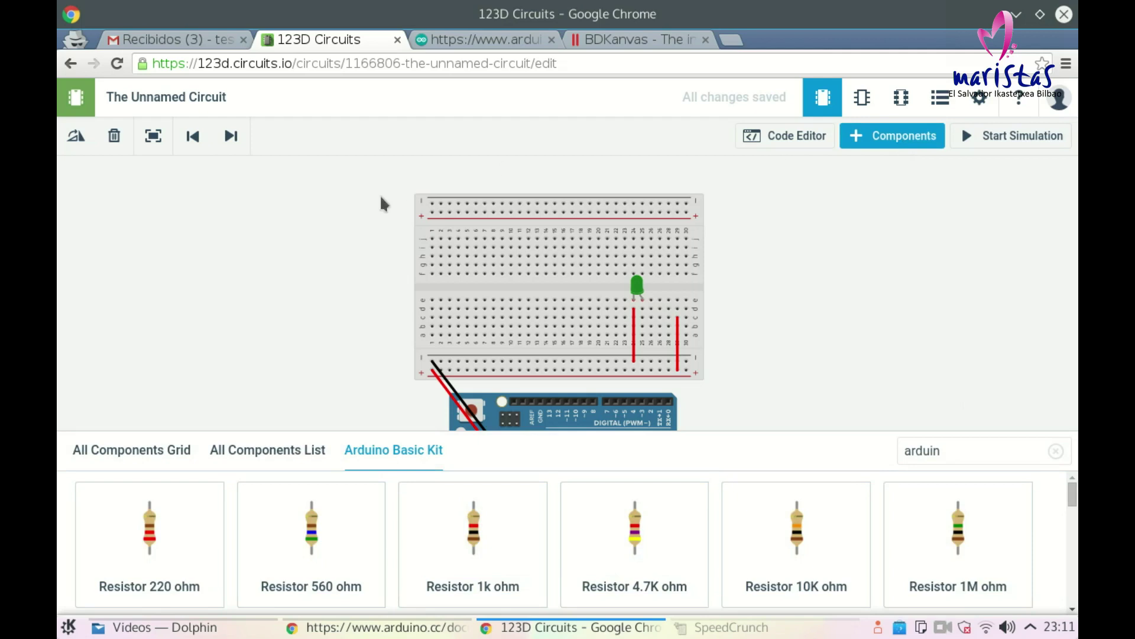
pyautogui.click(166, 456)
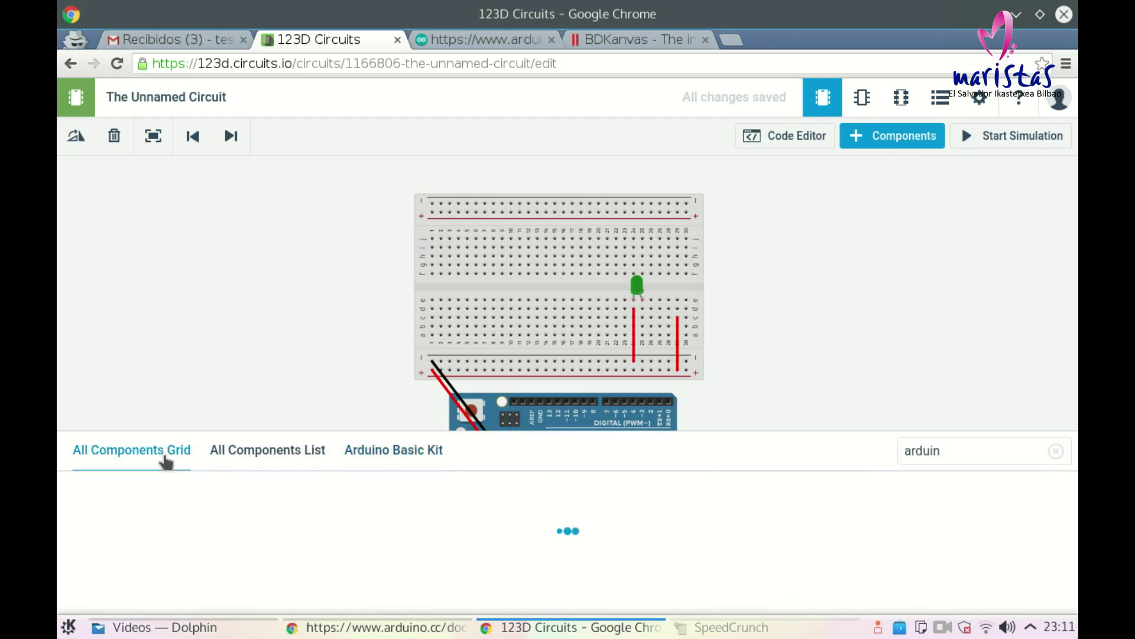
pyautogui.moveTo(196, 536); pyautogui.dragTo(834, 331)
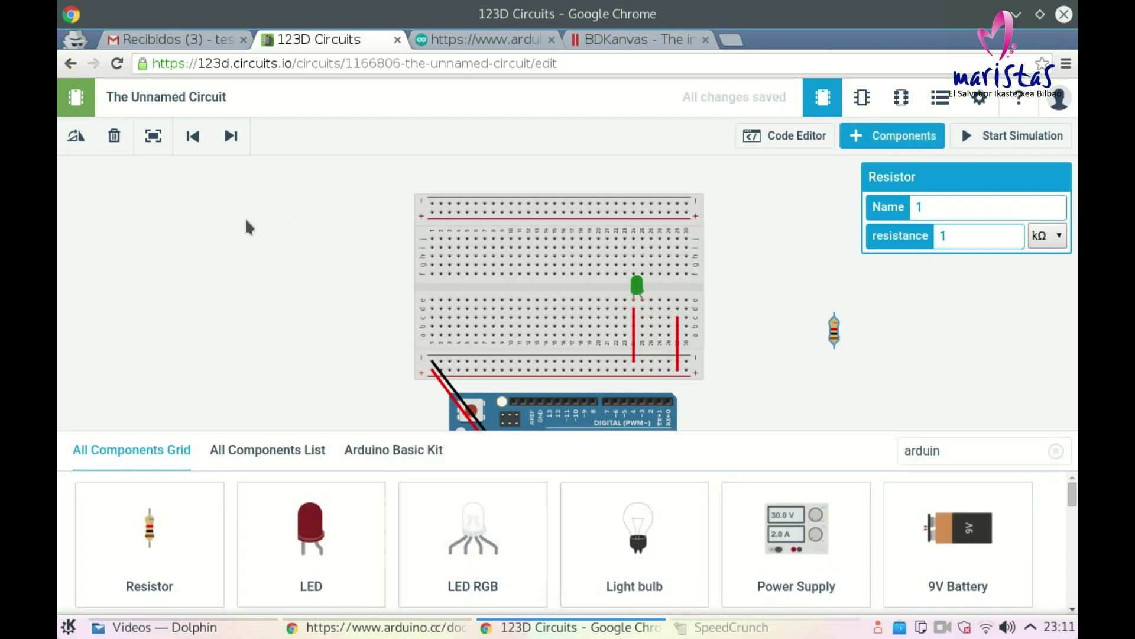
pyautogui.click(76, 137)
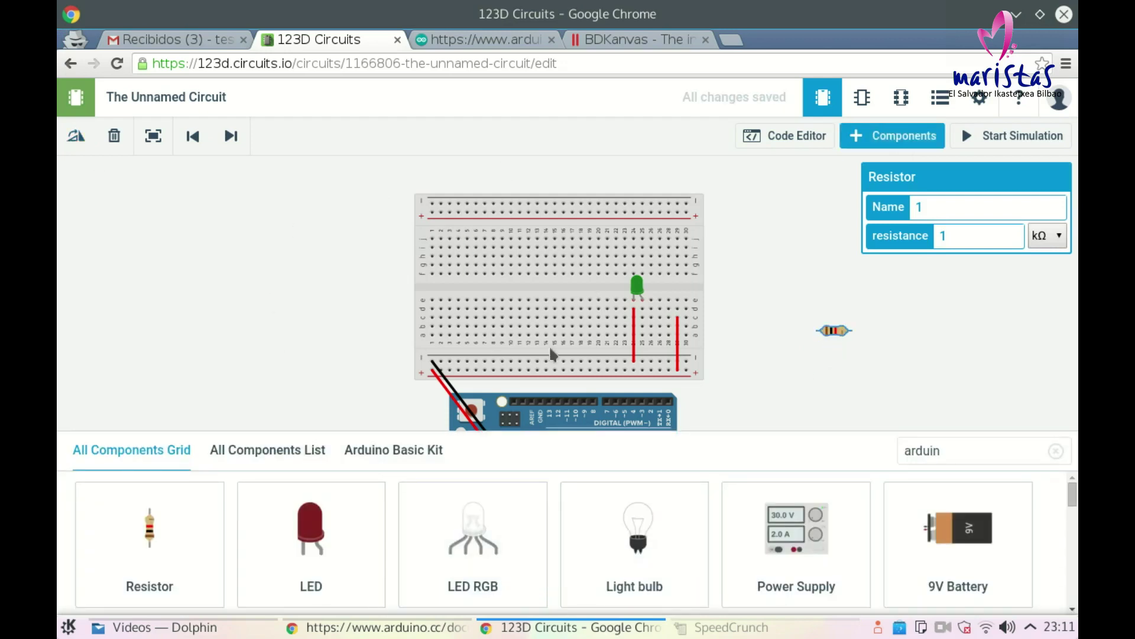
pyautogui.moveTo(833, 330); pyautogui.dragTo(669, 317)
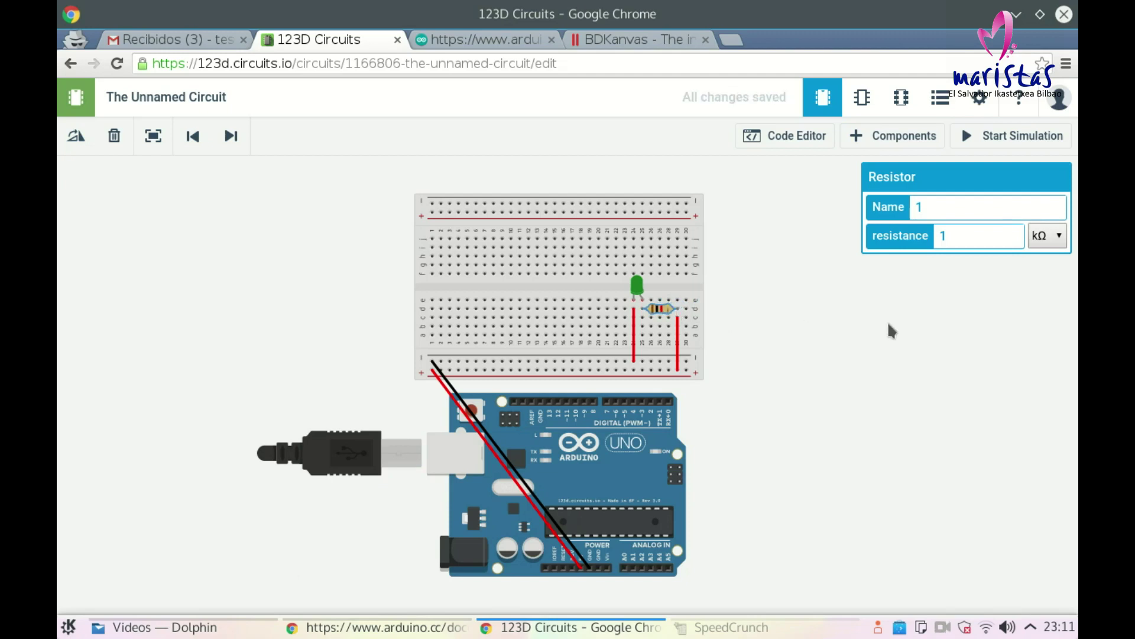
# Step: Start the simulation, switch the resistor's unit to Ω and set its resistance to 100
pyautogui.click(1013, 136)
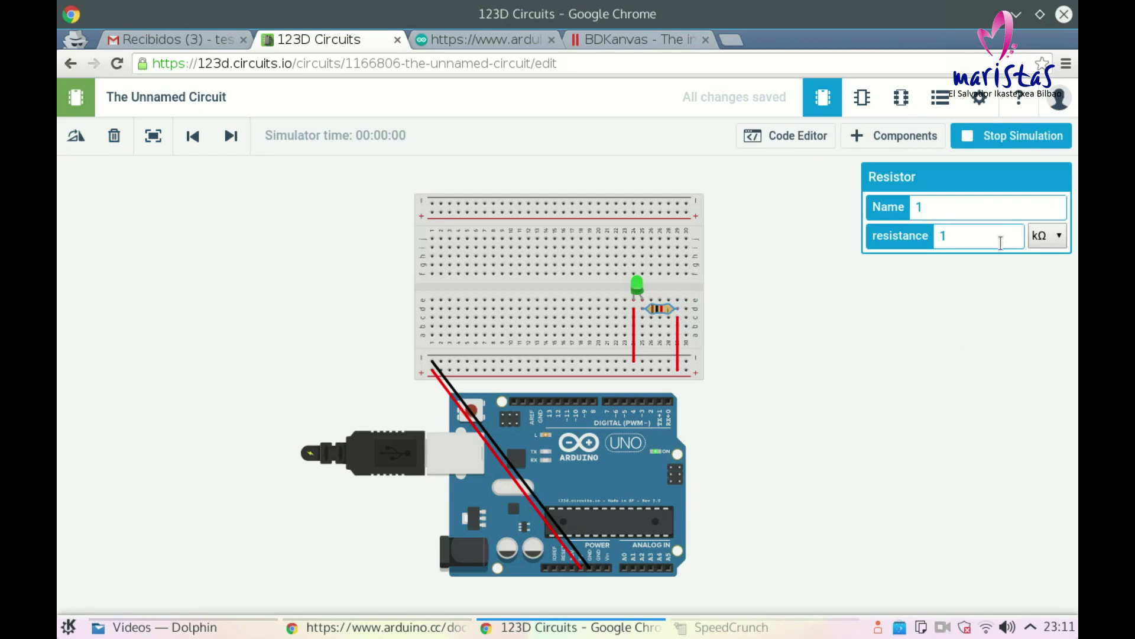
pyautogui.click(1059, 237)
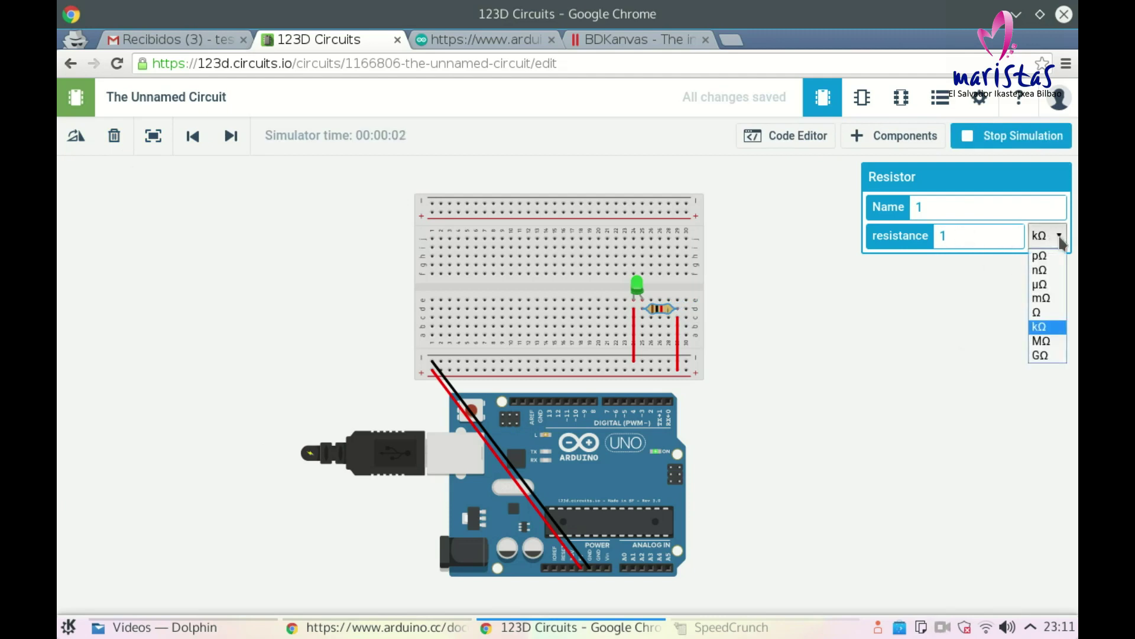
pyautogui.click(1048, 314)
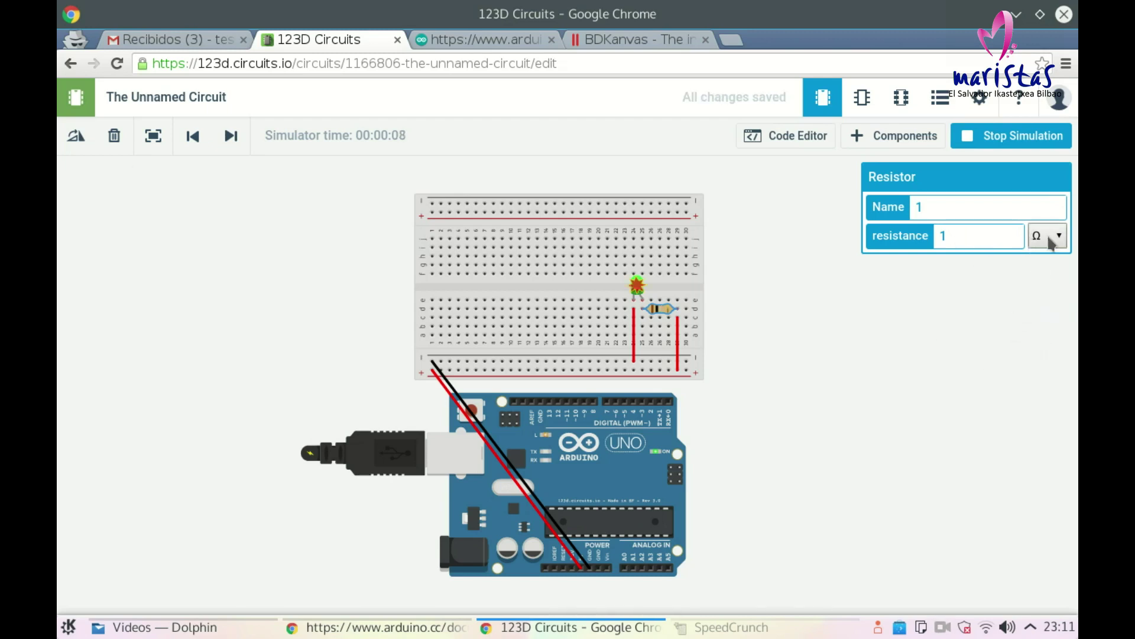
pyautogui.moveTo(666, 288)
pyautogui.click(946, 242)
pyautogui.write('00')
pyautogui.click(935, 325)
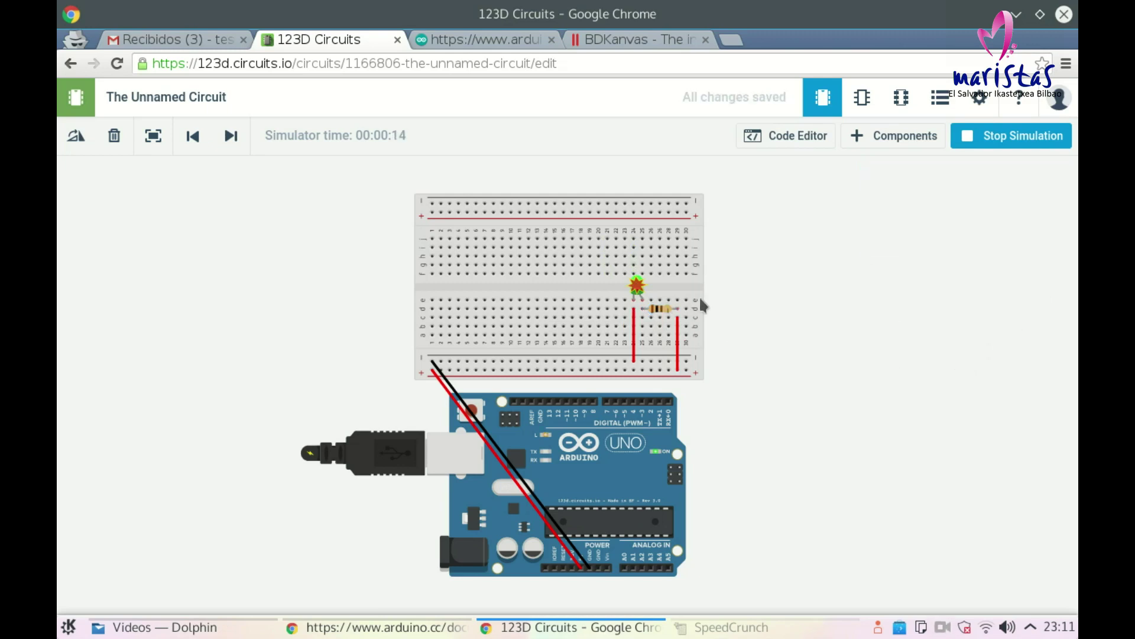
# Step: Try resistor values of 150 Ω and 220 Ω in the running simulation
pyautogui.click(657, 319)
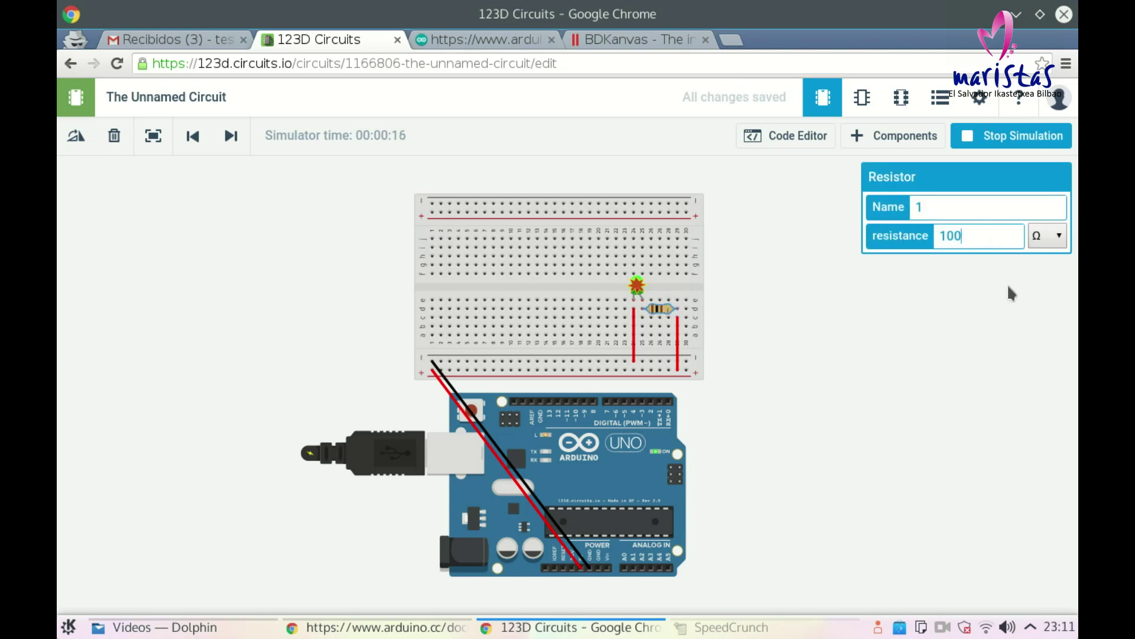
pyautogui.press('Left')
pyautogui.press('BackSpace')
pyautogui.write('5')
pyautogui.press('Right')
pyautogui.press('BackSpace')
pyautogui.press('BackSpace')
pyautogui.press('BackSpace')
pyautogui.write('220')
# Step: Try several other resistances, including 200 Ω and 150 Ω, while the simulation runs
pyautogui.press('Left')
pyautogui.press('BackSpace')
pyautogui.write('0')
pyautogui.press('BackSpace')
pyautogui.press('BackSpace')
pyautogui.write('15')
pyautogui.press('Left')
pyautogui.press('BackSpace')
pyautogui.write('5')
pyautogui.press('Left')
pyautogui.write('1')
pyautogui.press('BackSpace')
pyautogui.write('2')
pyautogui.press('BackSpace')
pyautogui.write('4')
pyautogui.press('BackSpace')
# Step: Set the resistor's resistance to 220 Ω and stop the simulation
pyautogui.press('Right')
pyautogui.press('Right')
pyautogui.press('BackSpace')
pyautogui.press('BackSpace')
pyautogui.write('22')
pyautogui.click(997, 137)
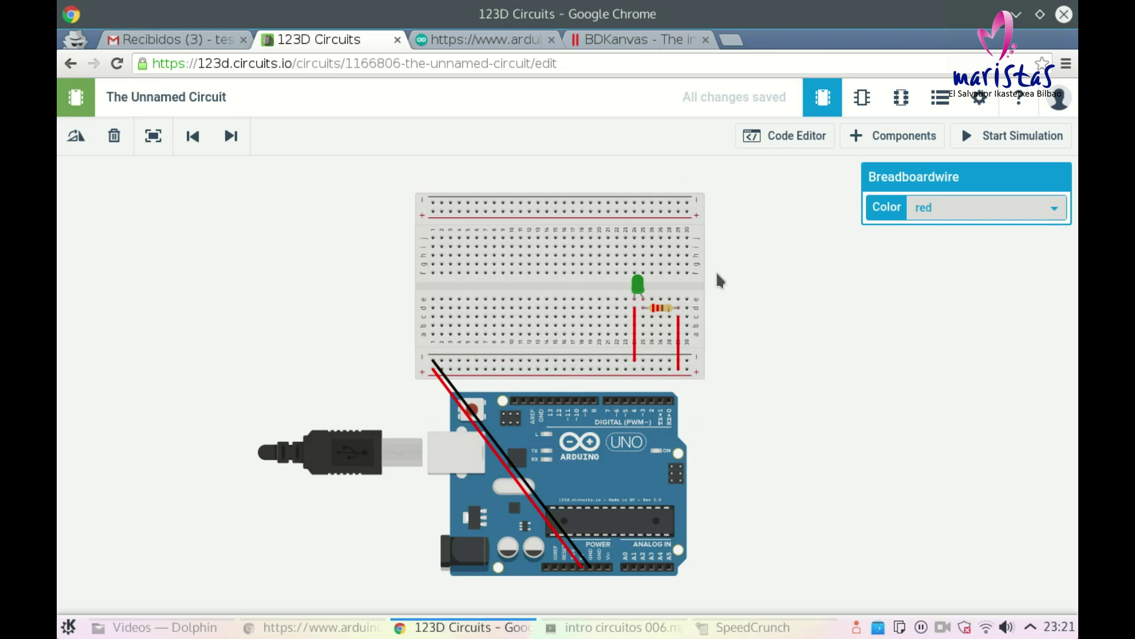
# Step: Move the LED, its negative-rail wire and the resistor five columns left, and delete the positive-rail wire at column 29
pyautogui.click(636, 286)
pyautogui.moveTo(636, 285); pyautogui.dragTo(595, 289)
pyautogui.moveTo(637, 353); pyautogui.dragTo(591, 364)
pyautogui.moveTo(654, 314); pyautogui.dragTo(619, 317)
pyautogui.click(680, 358)
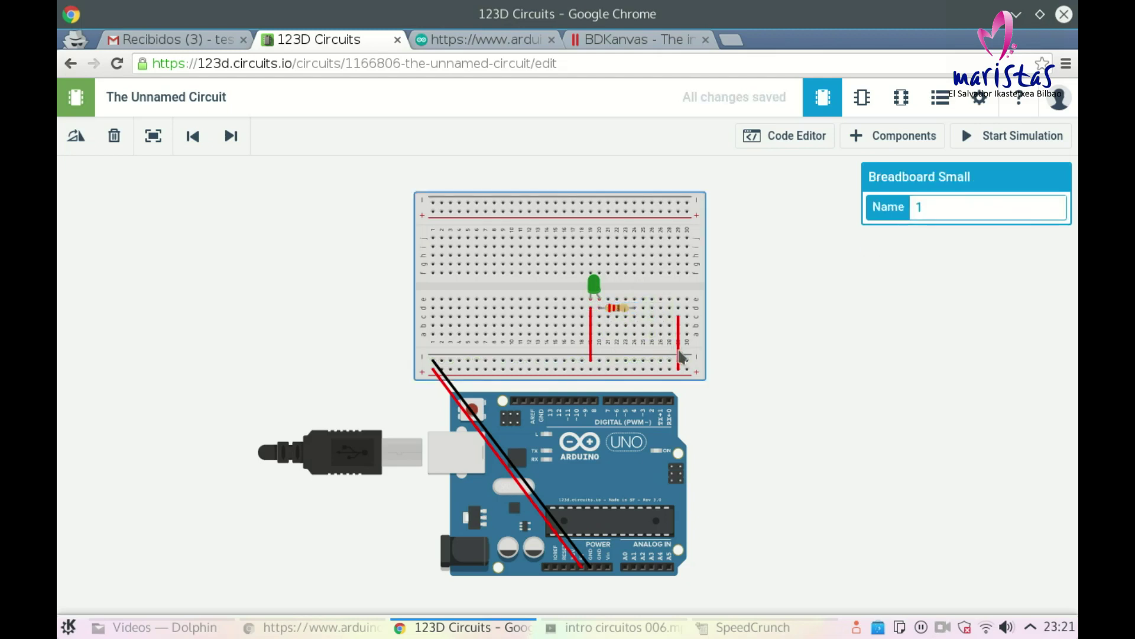
pyautogui.moveTo(681, 357); pyautogui.dragTo(635, 322)
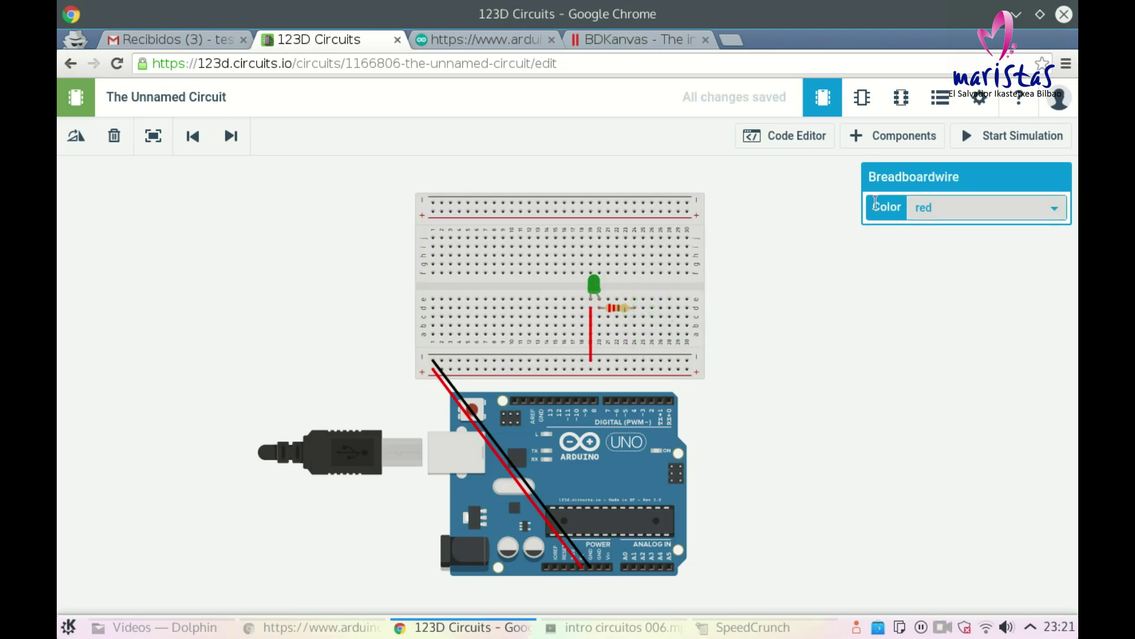
# Step: Add a pushbutton from the Arduino Basic Kit across the breadboard's centre gap at columns 28 to 30
pyautogui.click(908, 145)
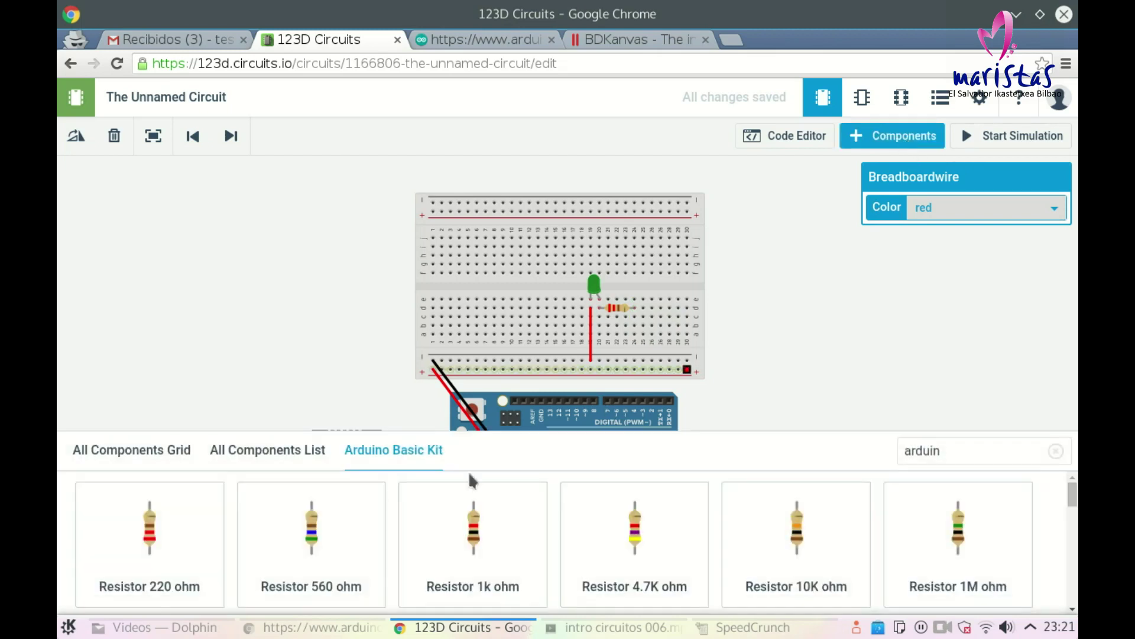
pyautogui.scroll(-1, 368, 524)
pyautogui.scroll(-6, 368, 524)
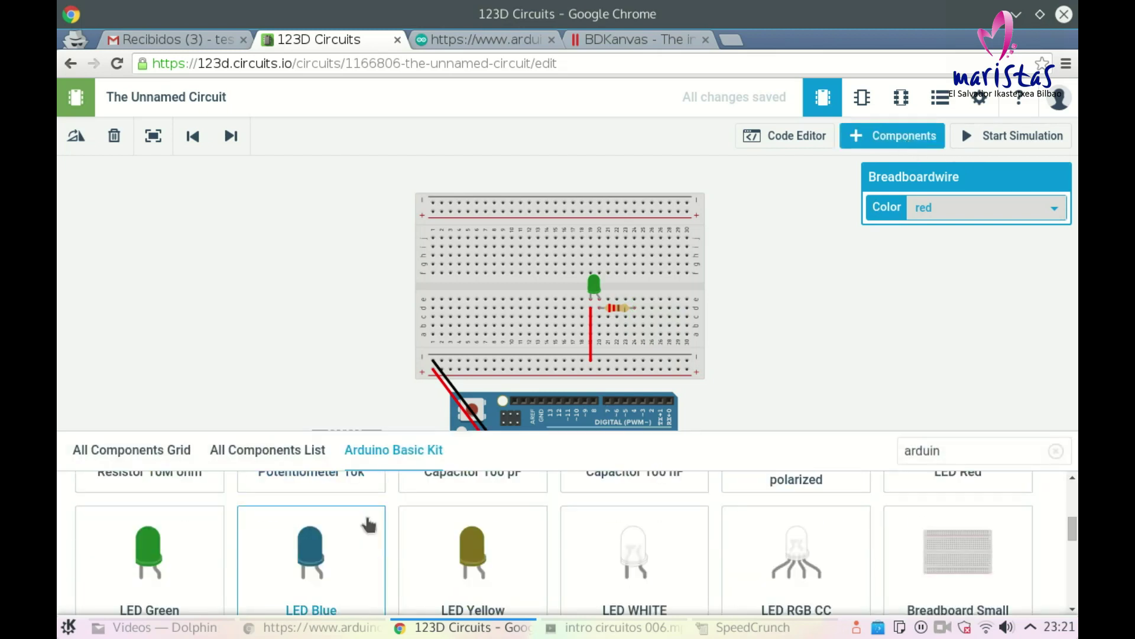
pyautogui.scroll(1, 453, 505)
pyautogui.moveTo(471, 520); pyautogui.dragTo(686, 296)
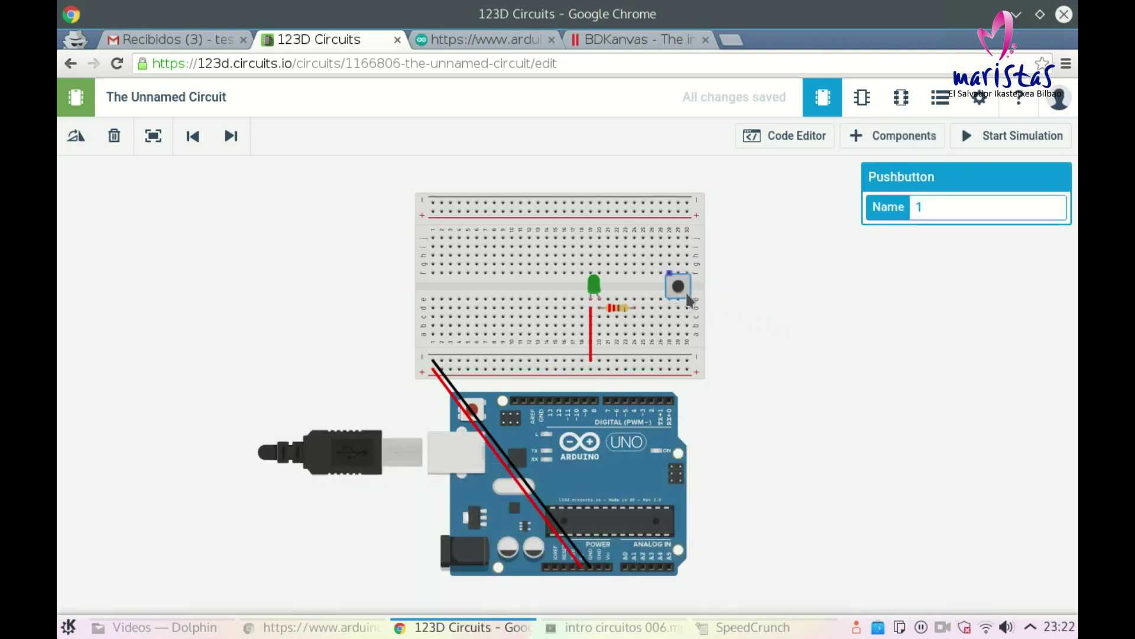
pyautogui.click(772, 325)
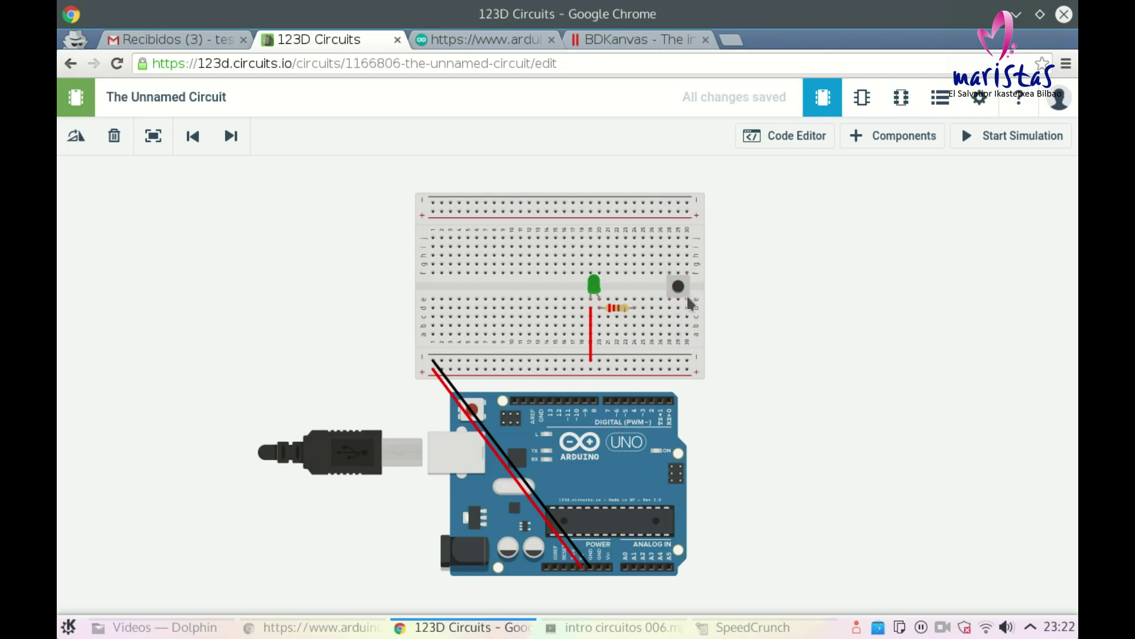
# Step: Wire column 30 to the lower positive rail and column 28 to column 24 in row c, and start the simulation
pyautogui.click(687, 368)
pyautogui.click(687, 311)
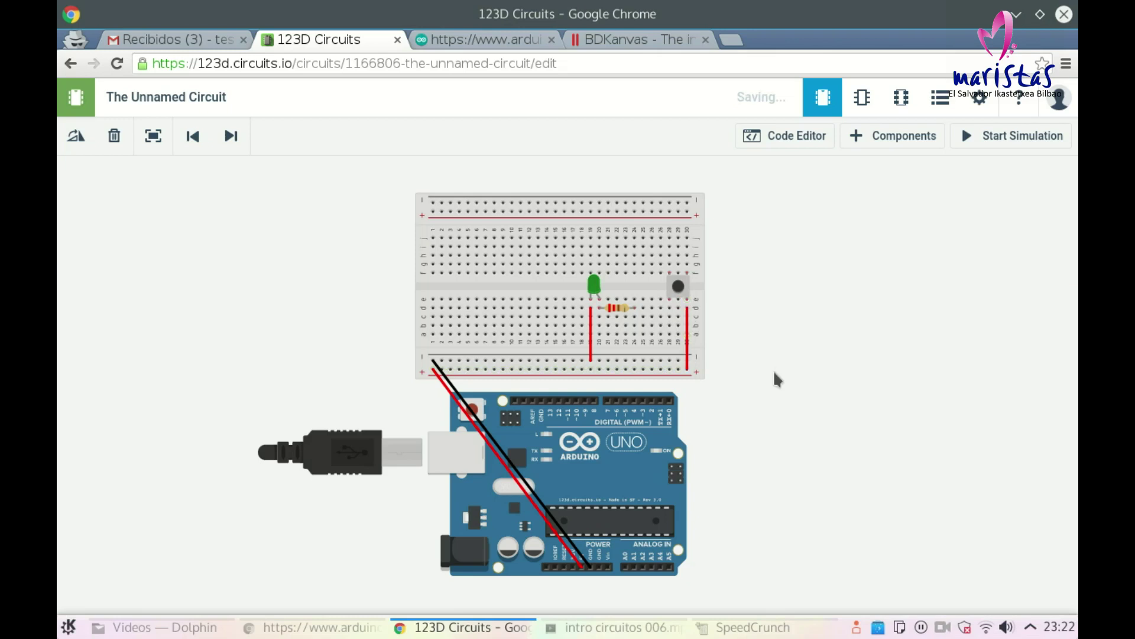
pyautogui.click(669, 317)
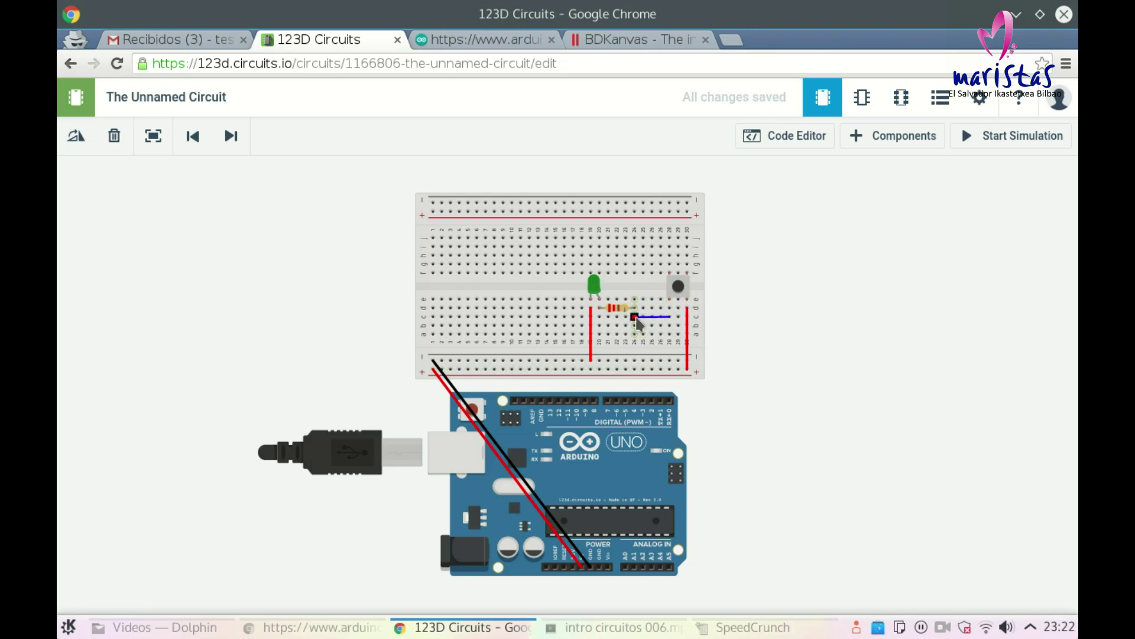
pyautogui.click(635, 318)
pyautogui.click(965, 135)
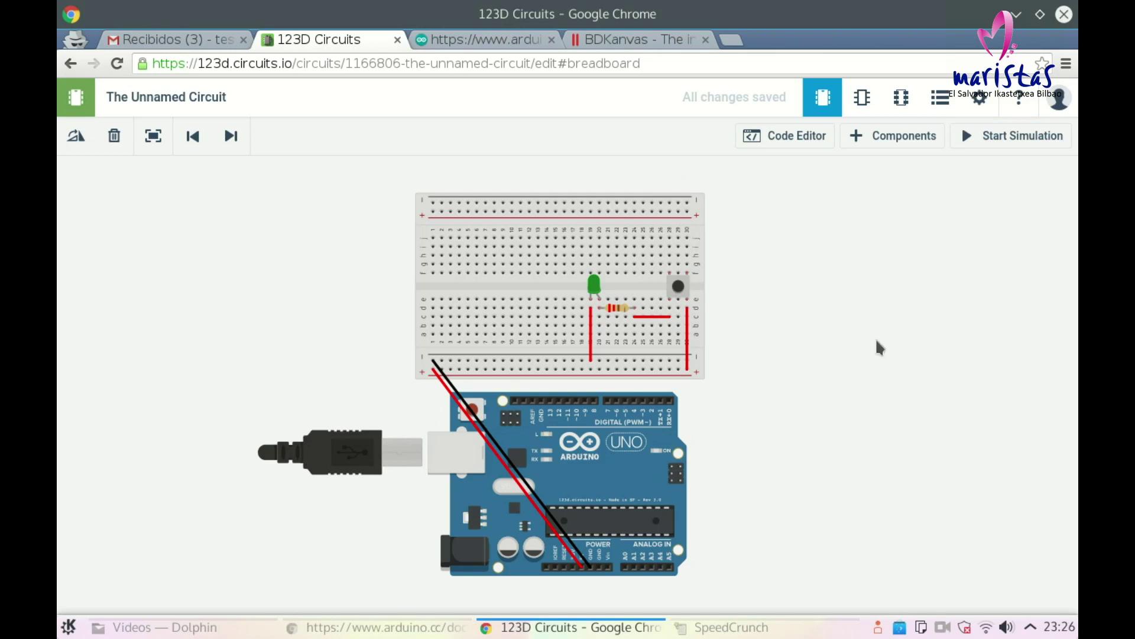
# Step: In the schematic view, move the green LED clear of the pushbutton and place the pushbutton horizontally below the other parts
pyautogui.click(863, 104)
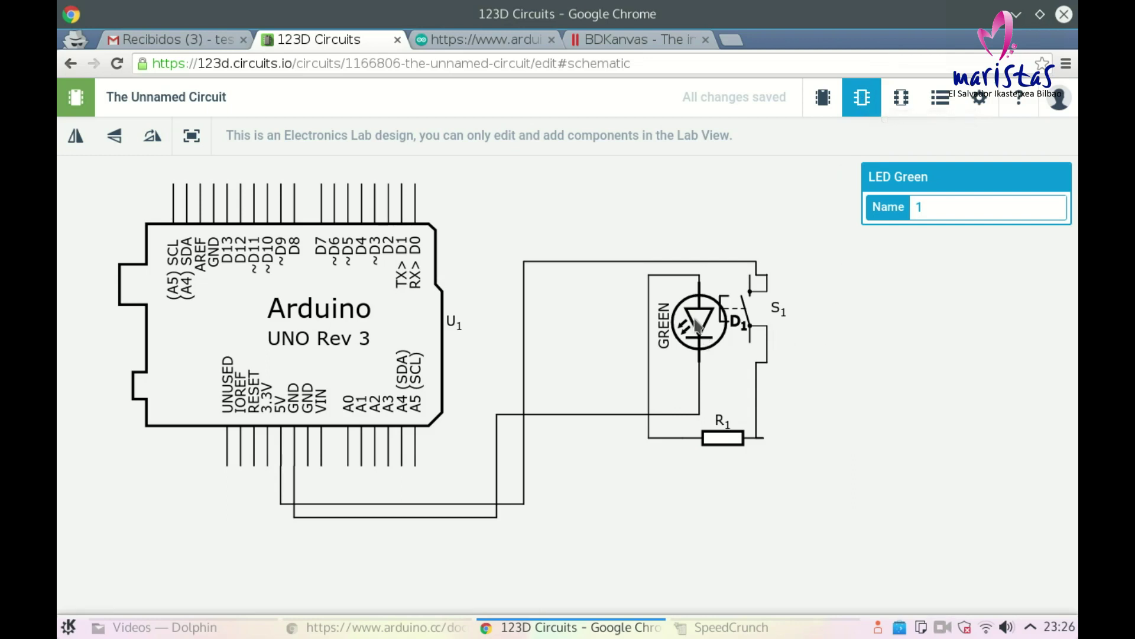
pyautogui.moveTo(697, 324); pyautogui.dragTo(859, 354)
pyautogui.moveTo(747, 317); pyautogui.dragTo(584, 529)
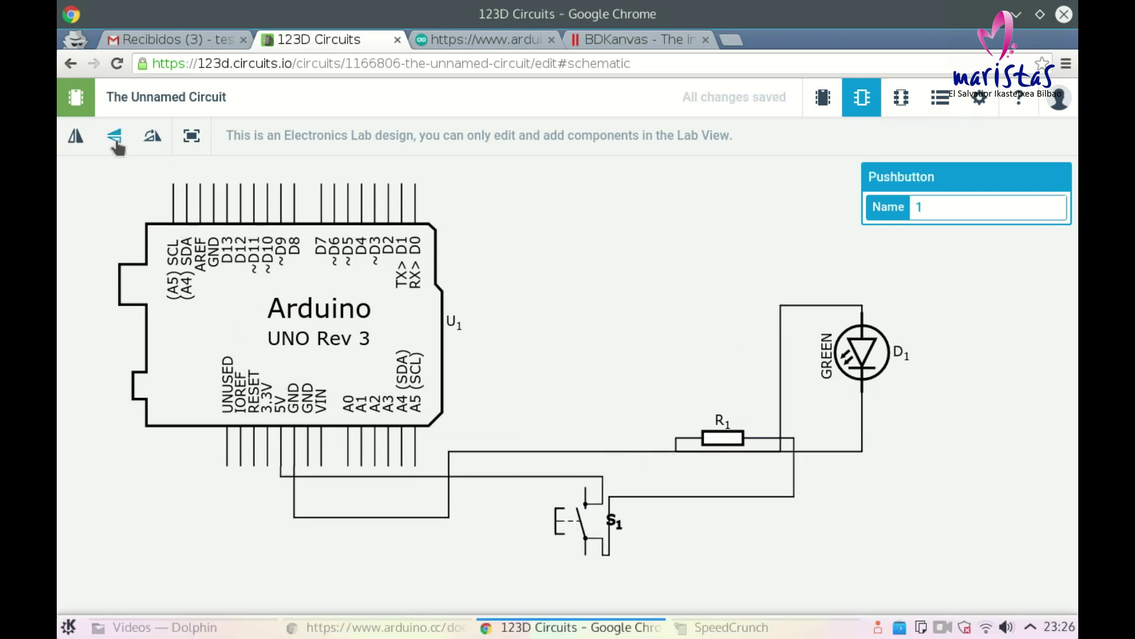
pyautogui.click(152, 142)
pyautogui.click(152, 141)
pyautogui.click(152, 142)
pyautogui.moveTo(584, 534); pyautogui.dragTo(568, 565)
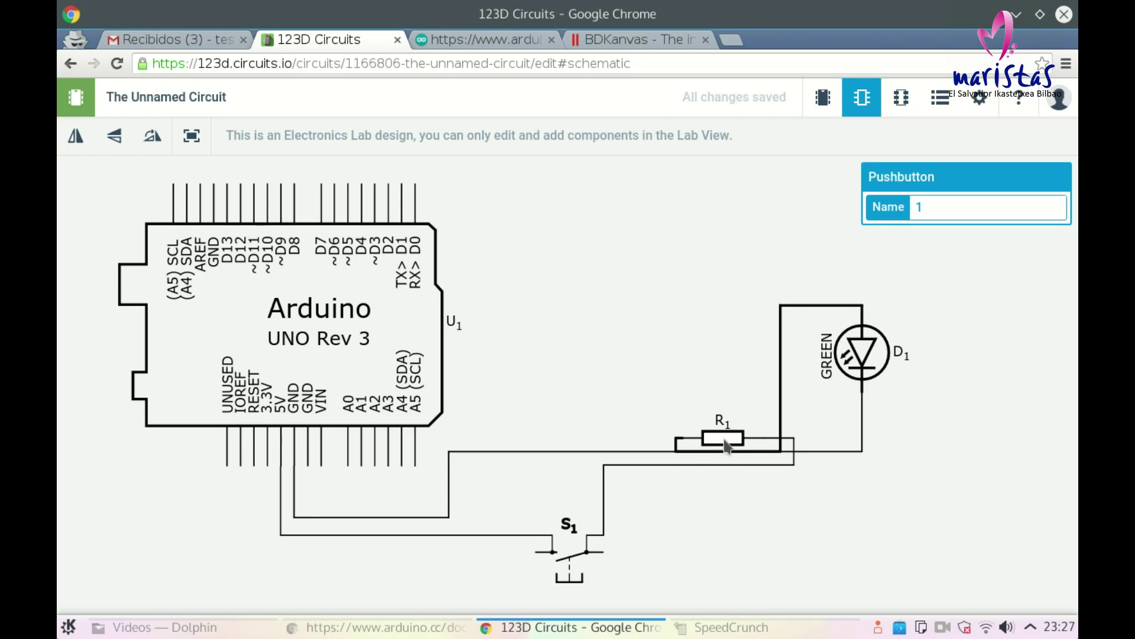
# Step: Rotate the schematic's green LED horizontal and line it up with resistor R1 on one straight wire above the pushbutton
pyautogui.moveTo(726, 445); pyautogui.dragTo(937, 514)
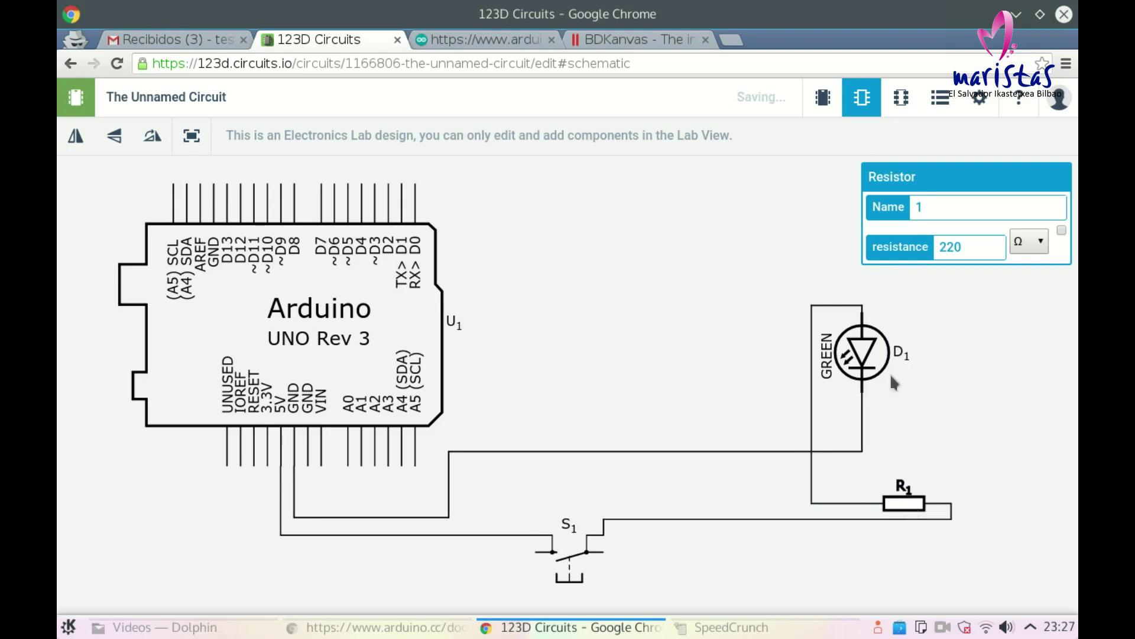
pyautogui.moveTo(873, 362); pyautogui.dragTo(706, 363)
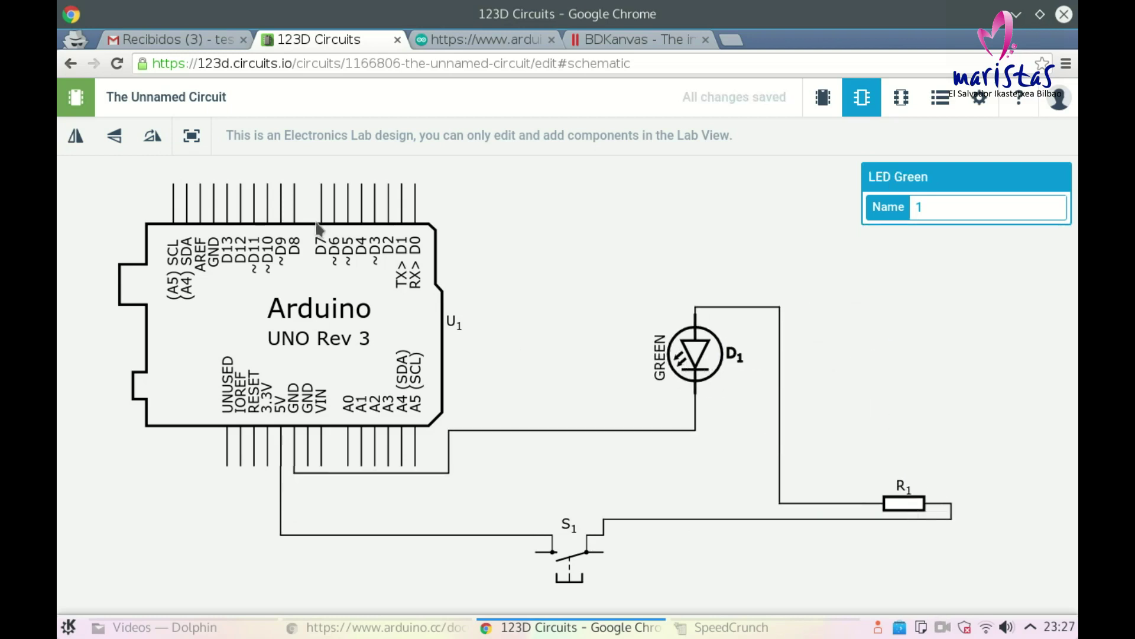
pyautogui.click(153, 138)
pyautogui.moveTo(712, 316); pyautogui.dragTo(702, 434)
pyautogui.moveTo(916, 510); pyautogui.dragTo(903, 428)
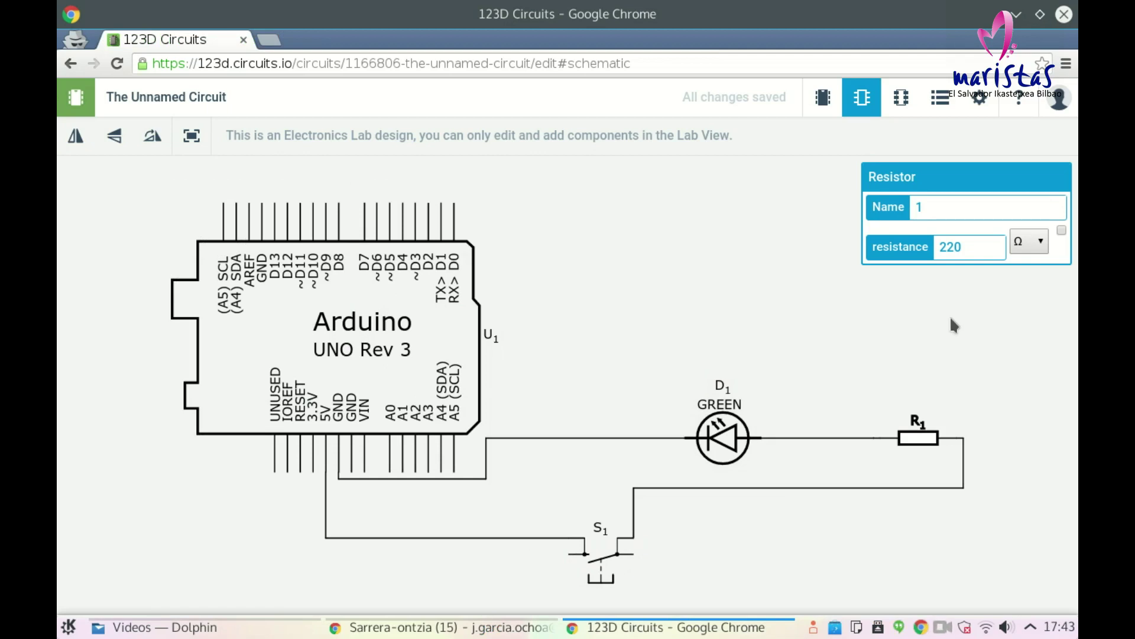
# Step: Rename the circuit "Circuito de prueba" in its settings
pyautogui.click(979, 103)
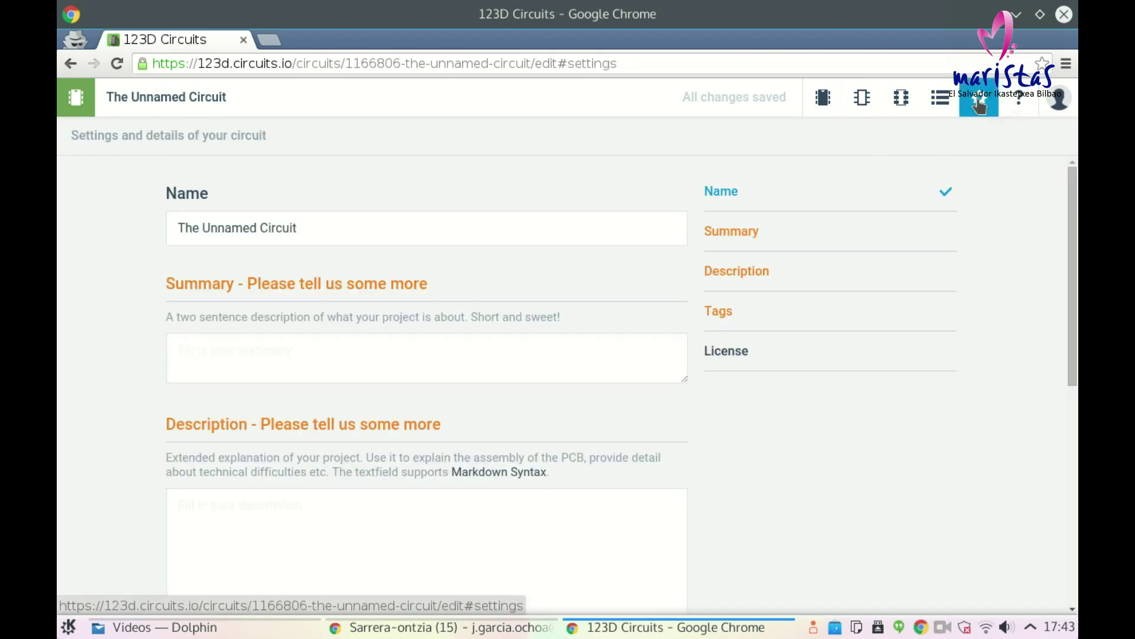
pyautogui.click(425, 225)
pyautogui.hotkey('ctrl', 'a')
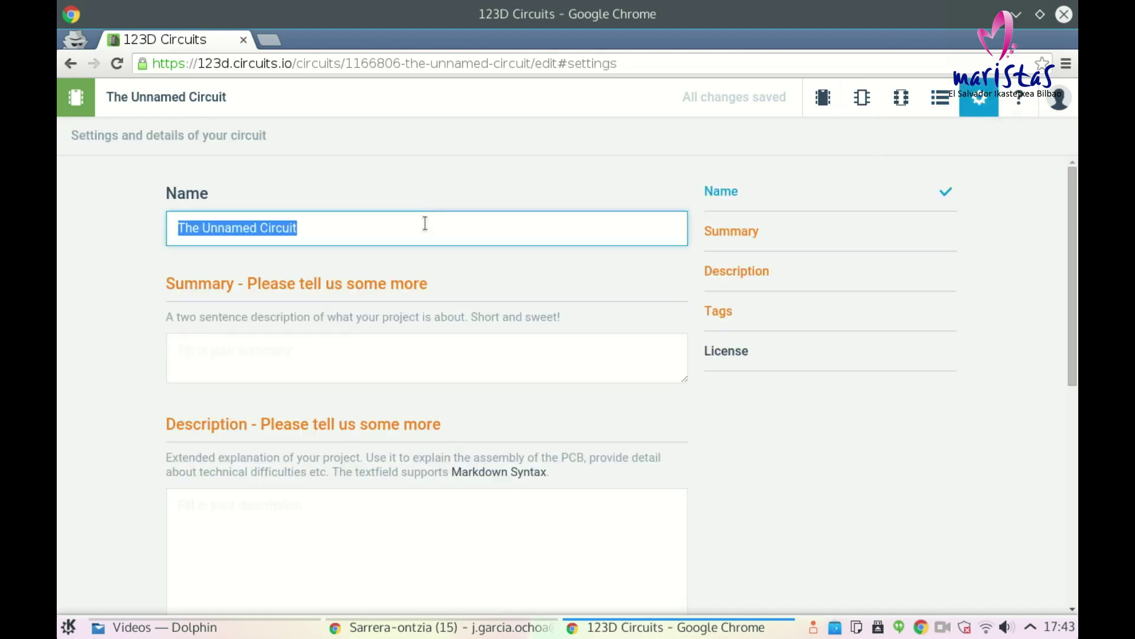
pyautogui.write('C')
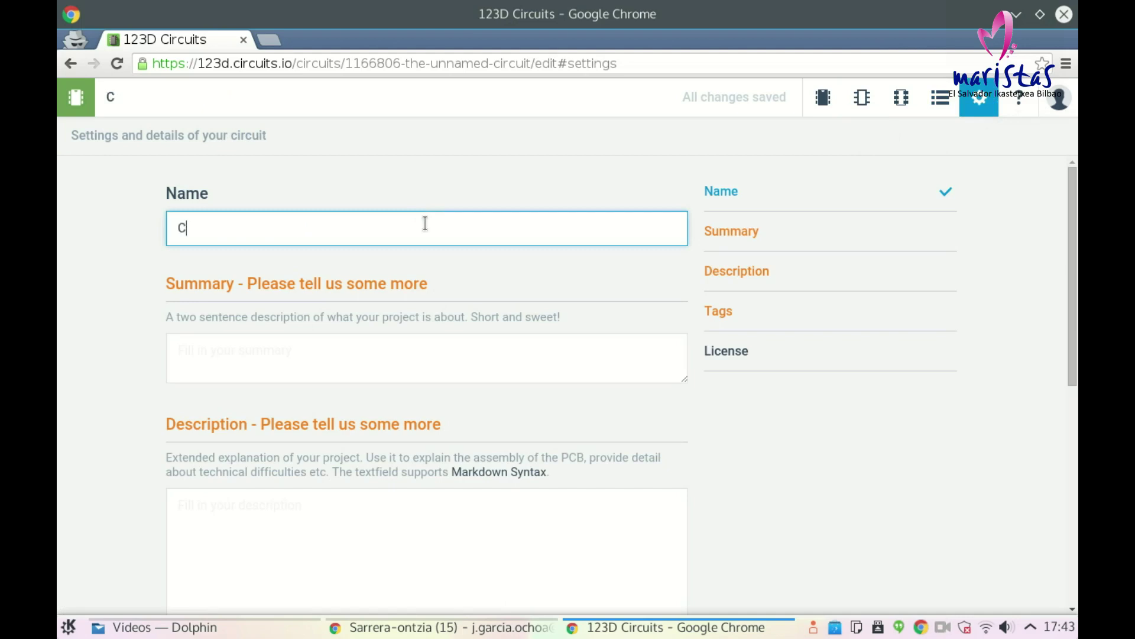
pyautogui.write('ircuito de prueba')
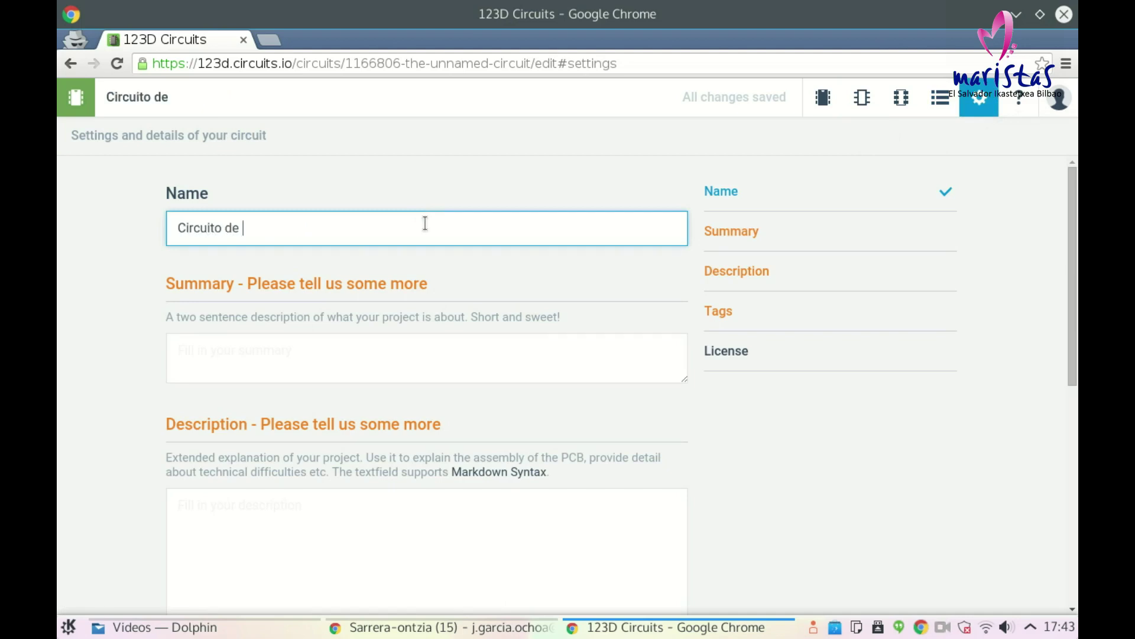
# Step: Look through the circuit's summary, description, tags and access settings, and open the list of available licenses
pyautogui.click(300, 365)
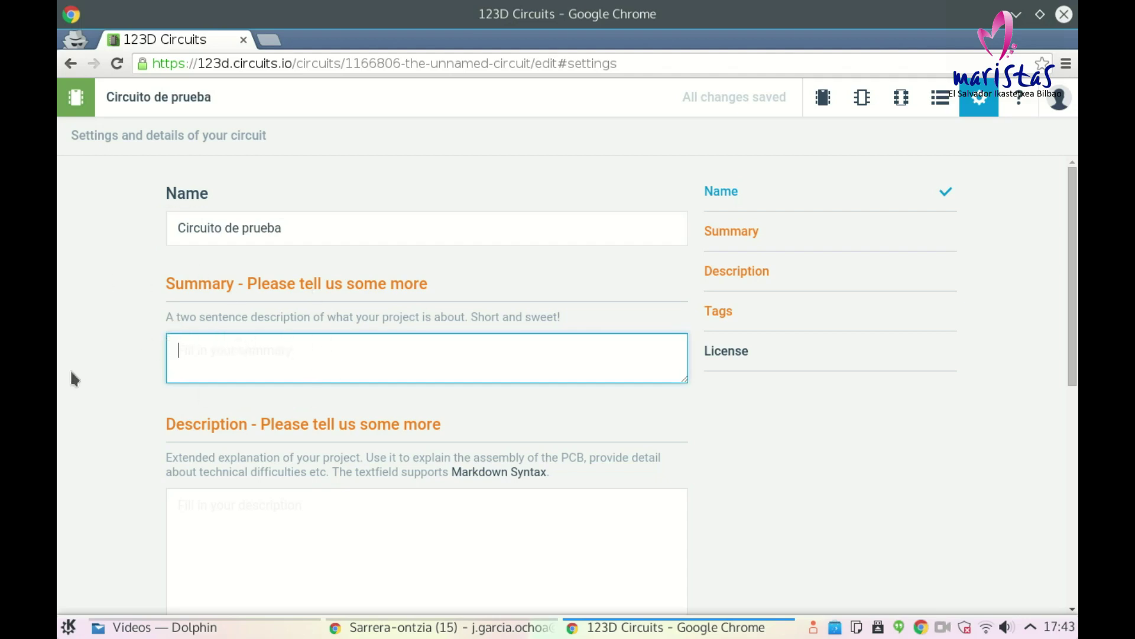
pyautogui.scroll(-3, 291, 411)
pyautogui.click(243, 403)
pyautogui.scroll(-4, 112, 402)
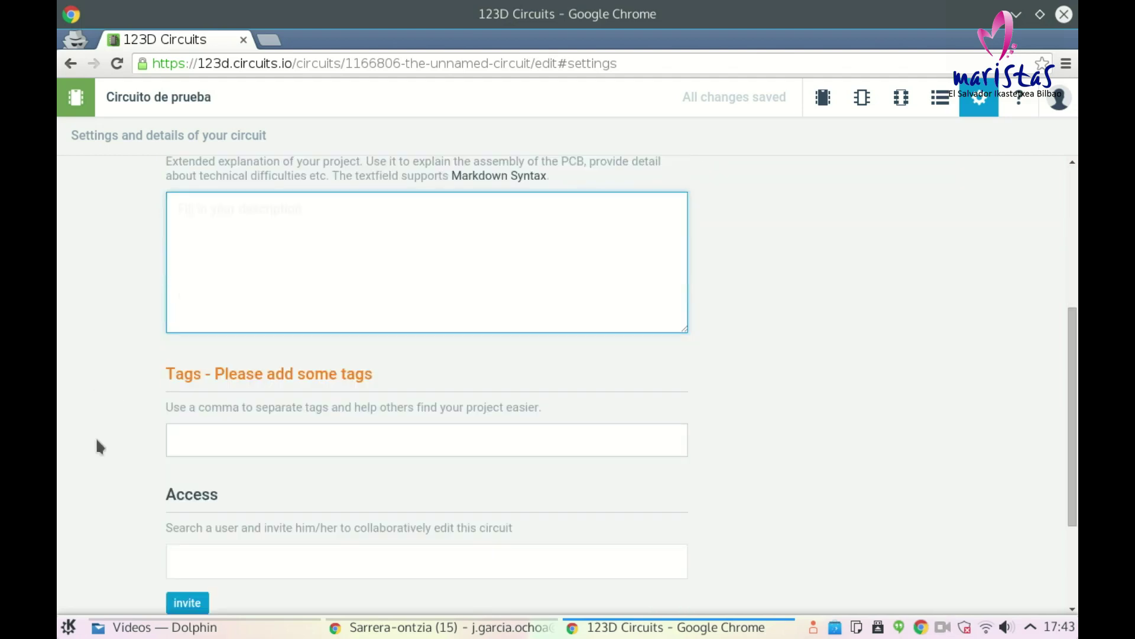
pyautogui.click(283, 434)
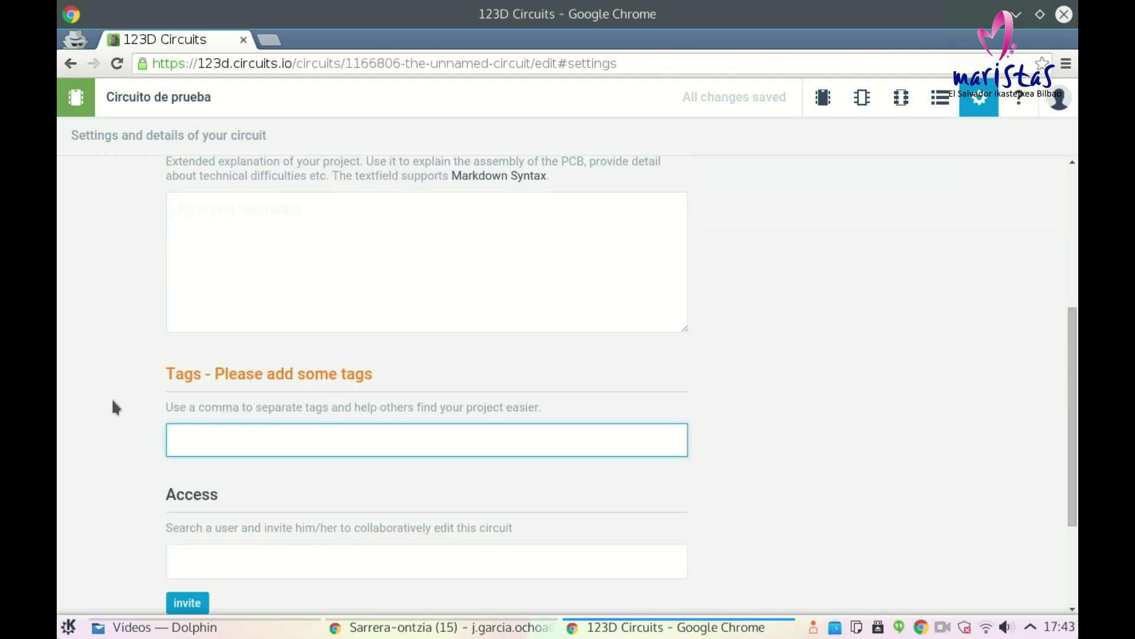
pyautogui.scroll(-4, 112, 406)
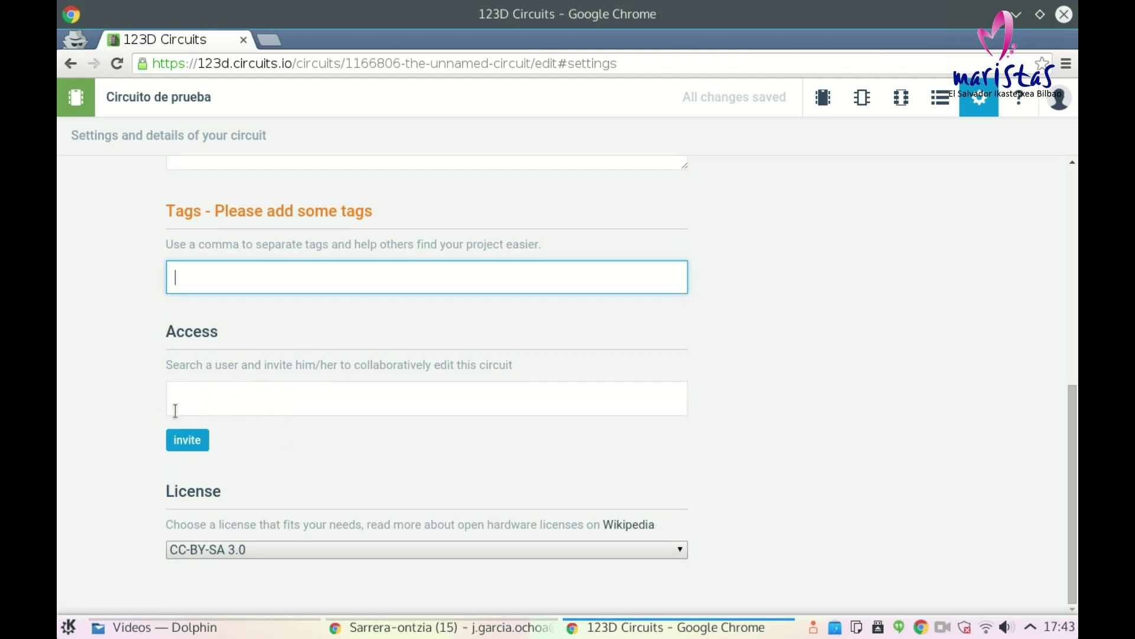
pyautogui.click(297, 552)
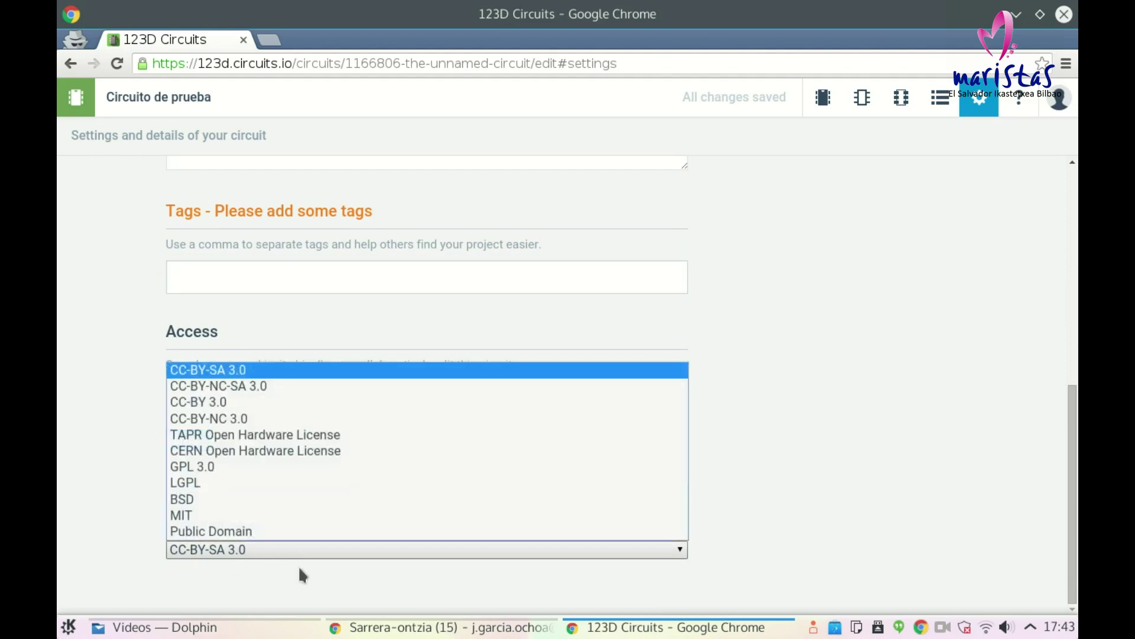
# Step: Dismiss the list of licenses without changing the selection and return to the circuit's breadboard view
pyautogui.click(299, 581)
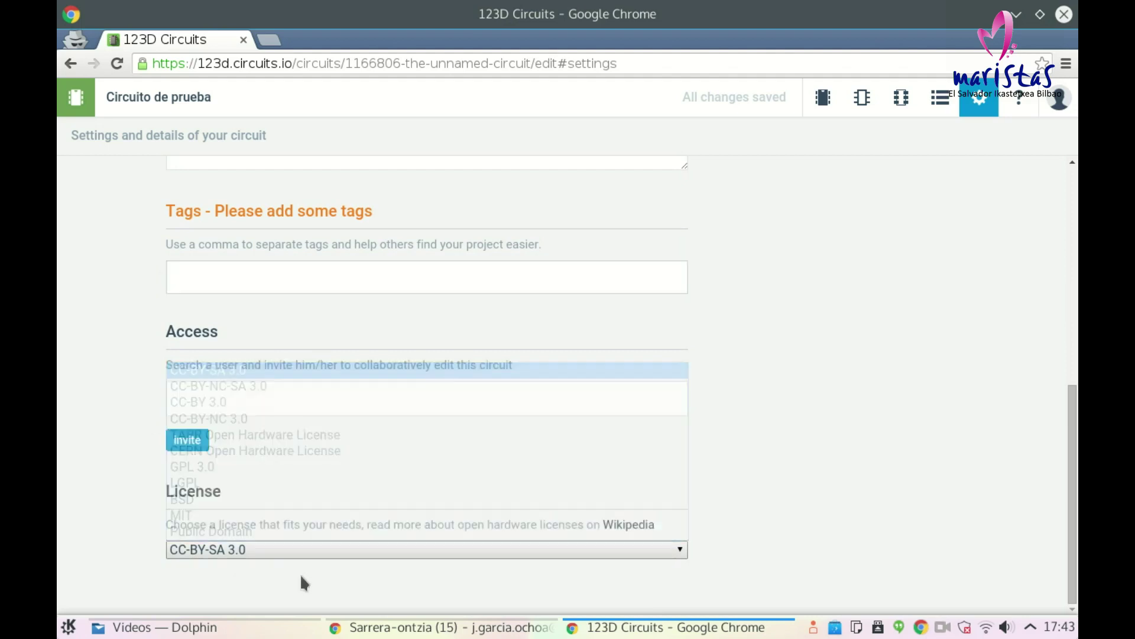
pyautogui.scroll(8, 755, 427)
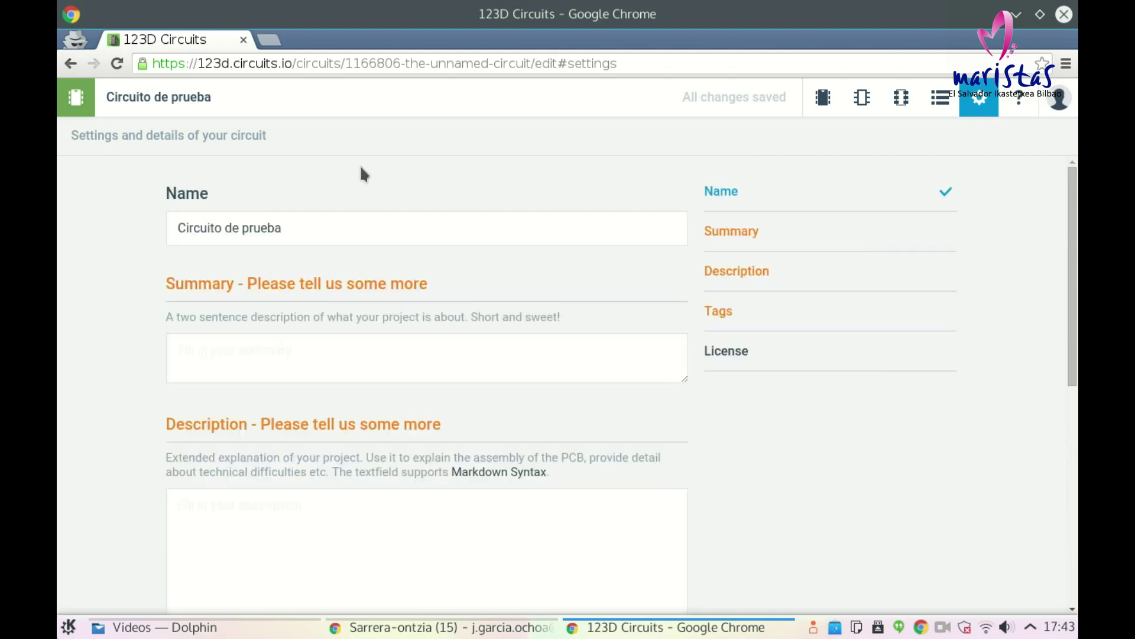
pyautogui.click(823, 98)
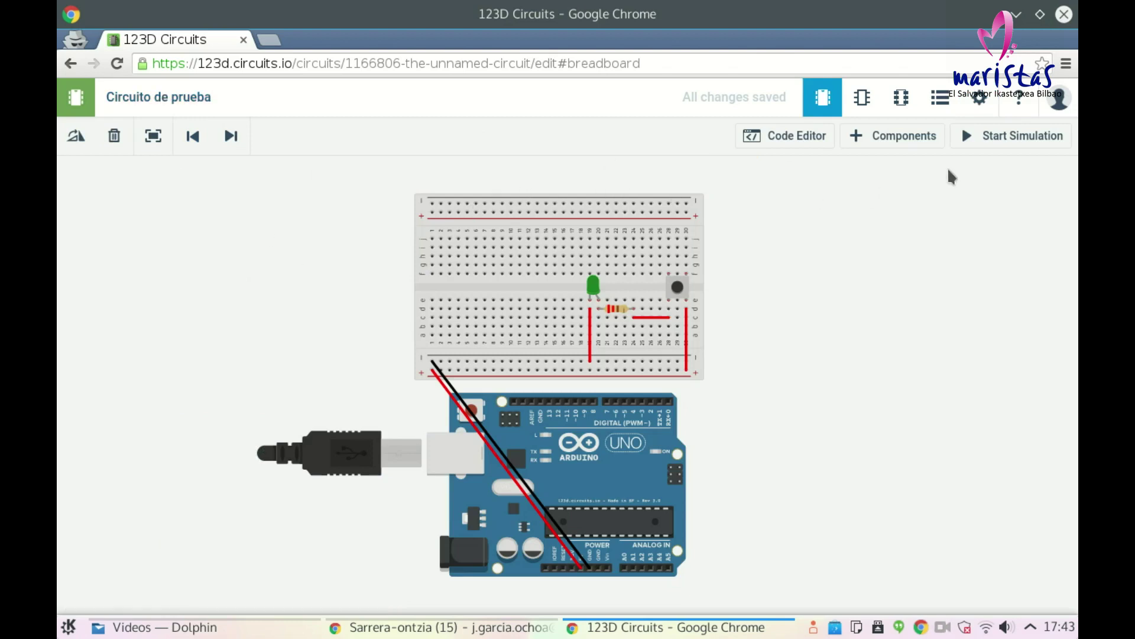
# Step: Leave the editor for the Electronics Lab overview, view the "Circuito de prueba" page and reopen the circuit for editing
pyautogui.click(74, 105)
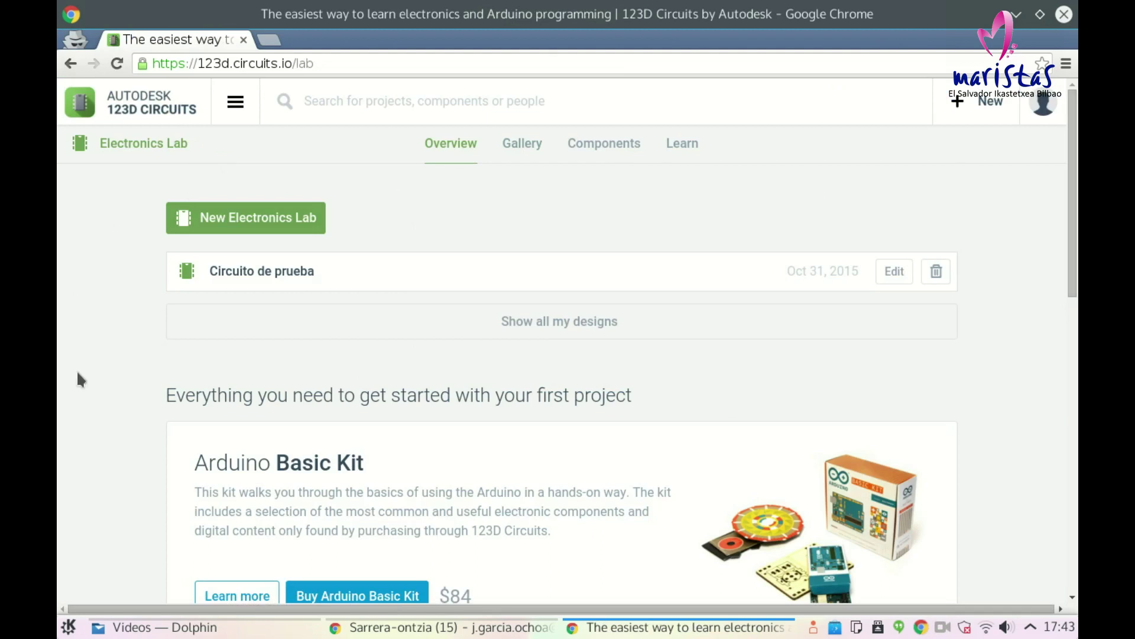
pyautogui.click(254, 273)
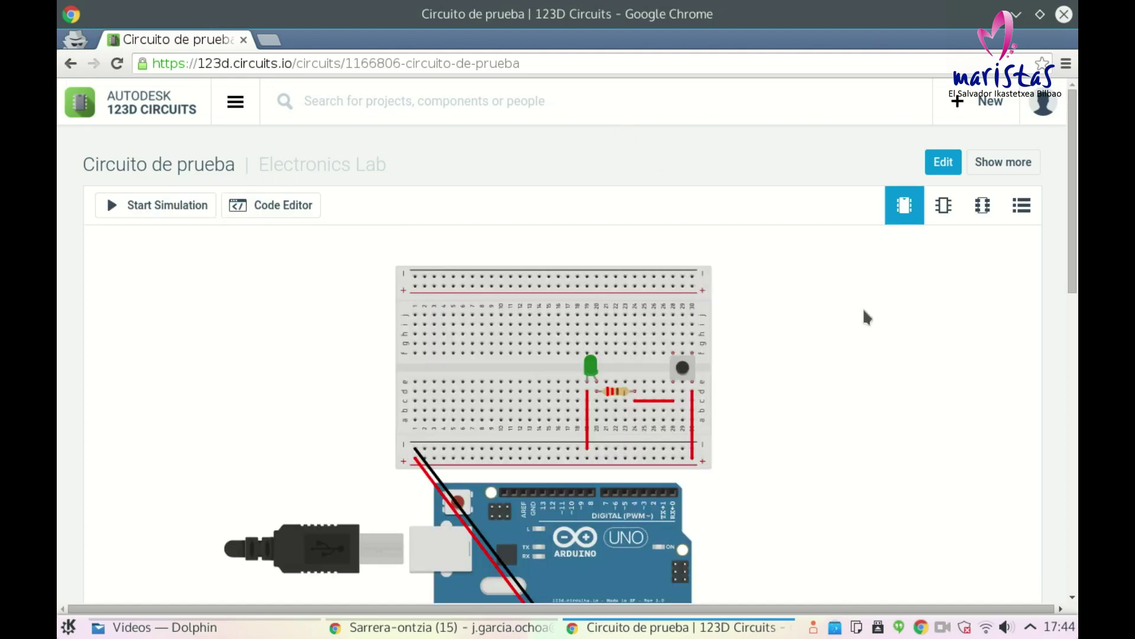
pyautogui.scroll(-2, 863, 313)
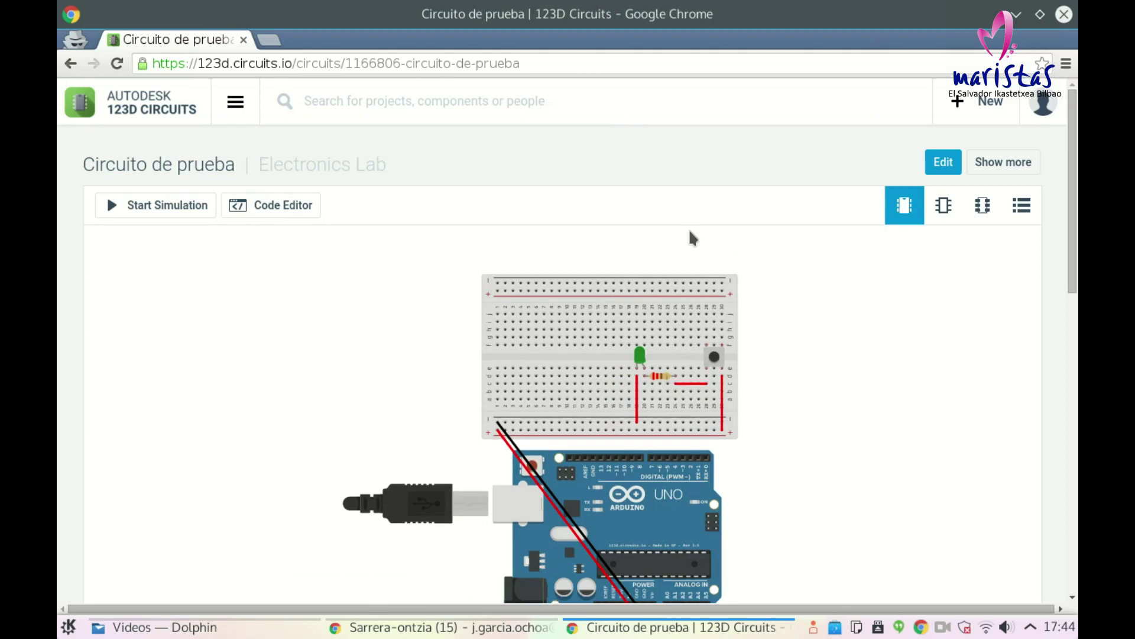
pyautogui.click(943, 162)
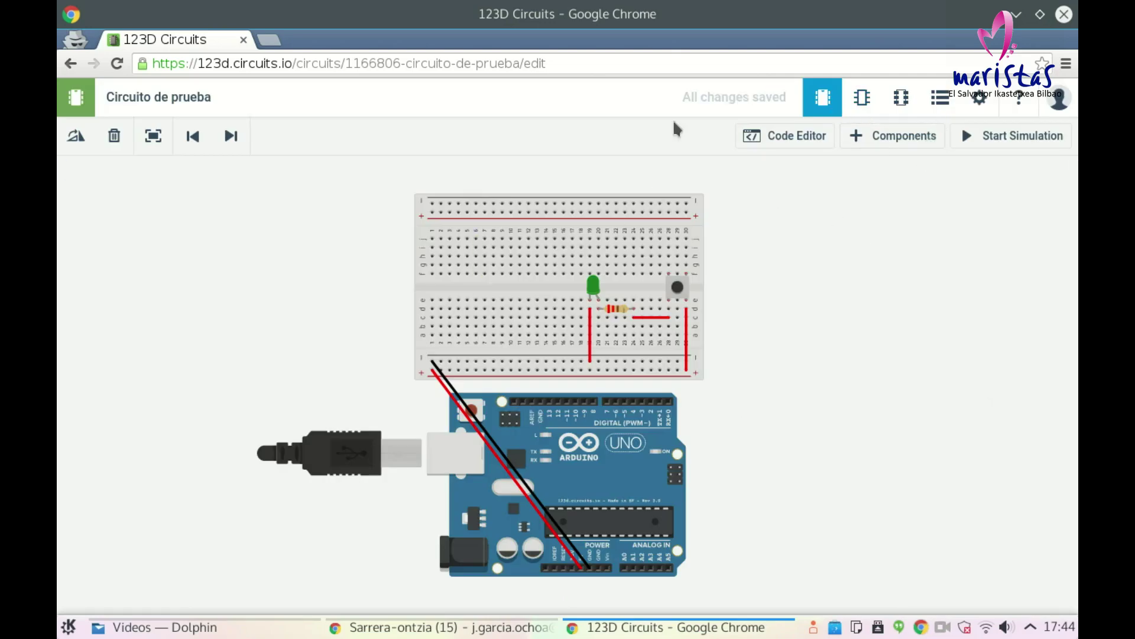
# Step: Return to the "Circuito de prueba" page through the Electronics Lab overview and select its full web address for sharing
pyautogui.click(75, 101)
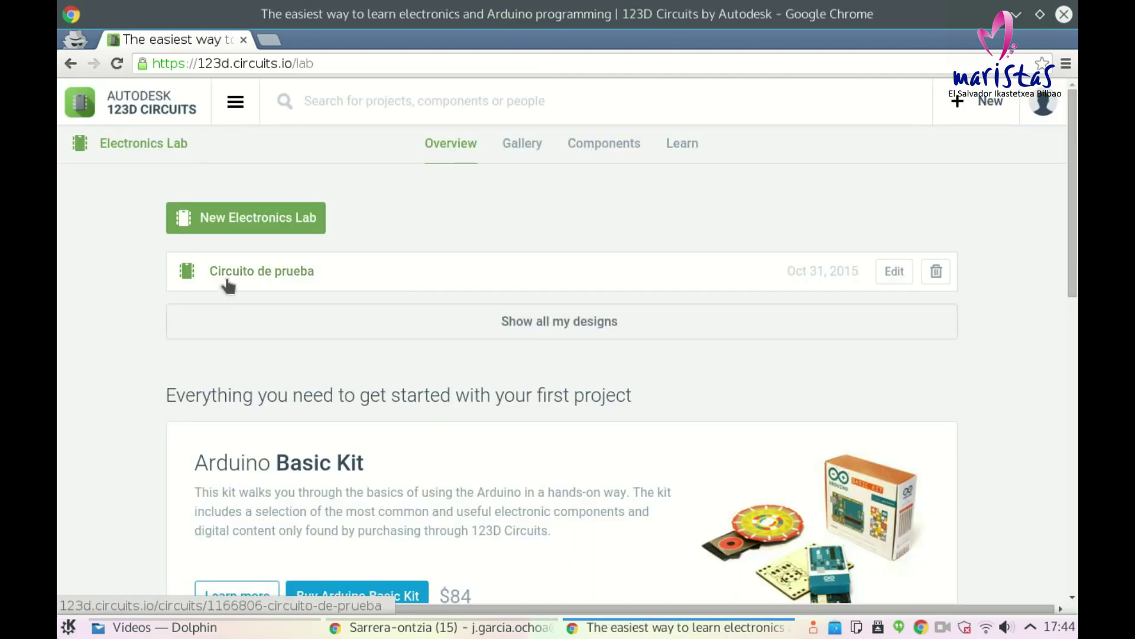
pyautogui.click(232, 273)
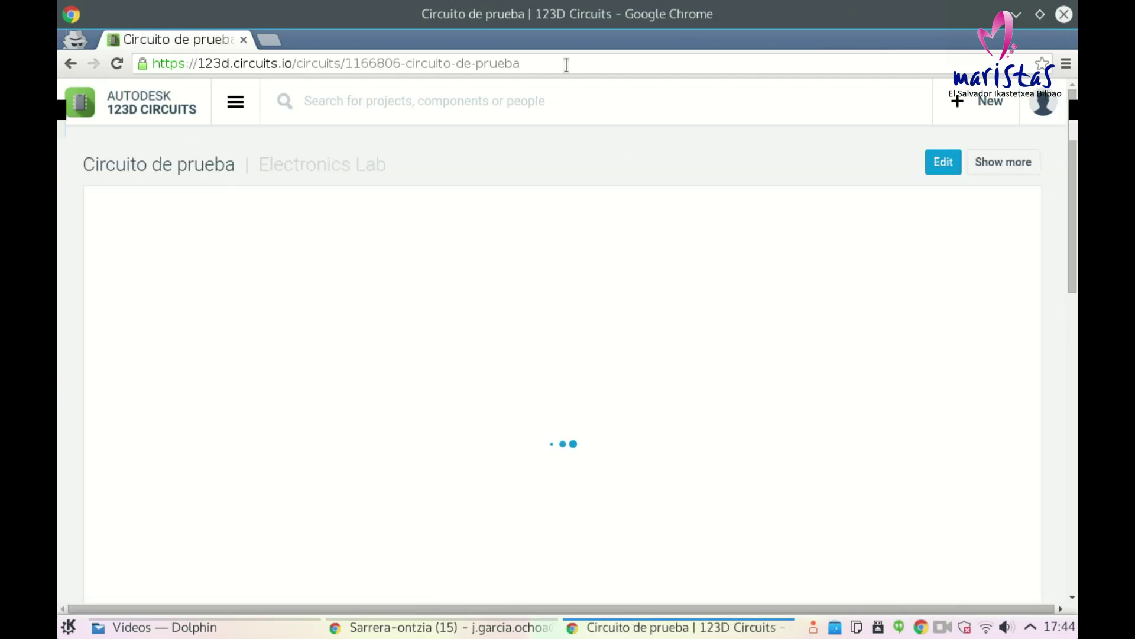
pyautogui.click(567, 65)
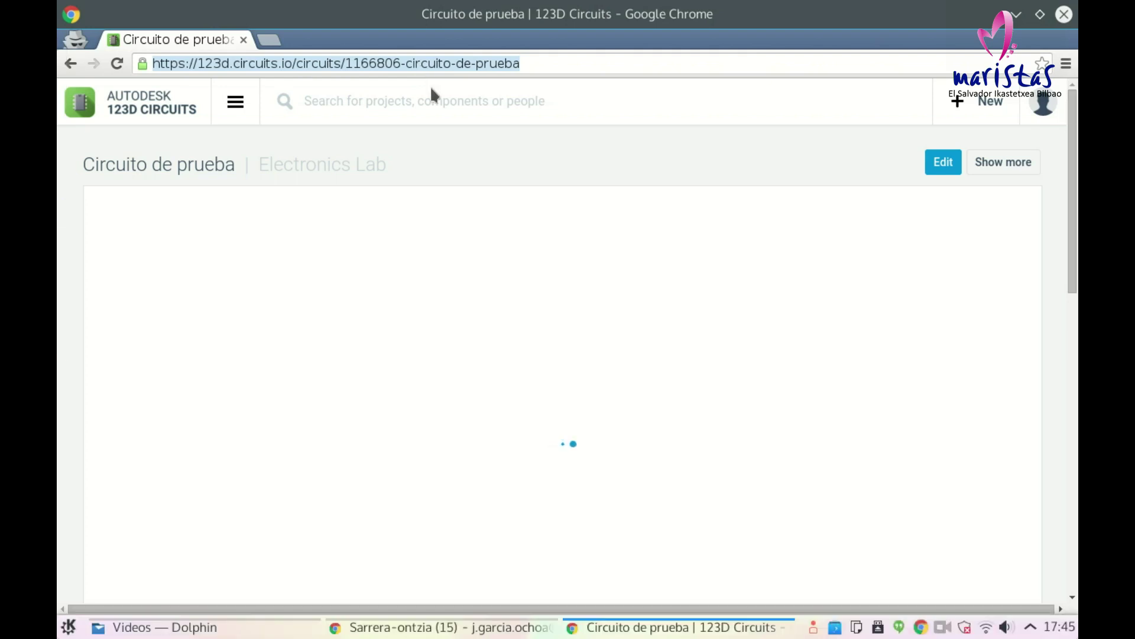
pyautogui.moveTo(448, 634)
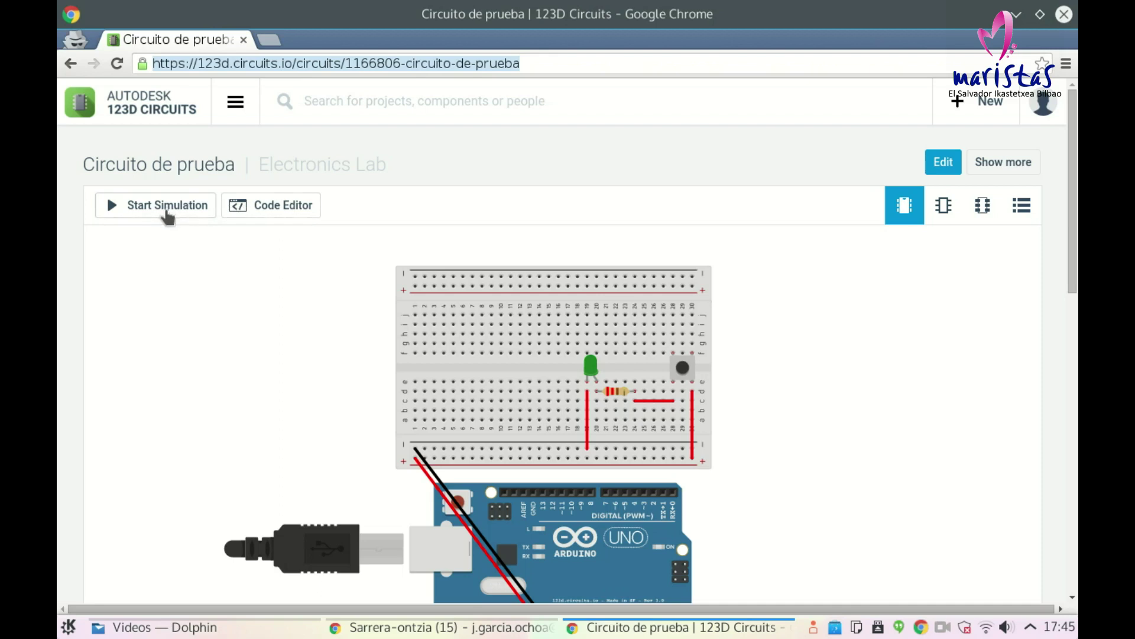
# Step: Show the Arduino code on the circuit's page, look through it and hide the code editor again
pyautogui.click(259, 207)
pyautogui.click(400, 541)
pyautogui.scroll(-3, 418, 538)
pyautogui.scroll(3, 355, 556)
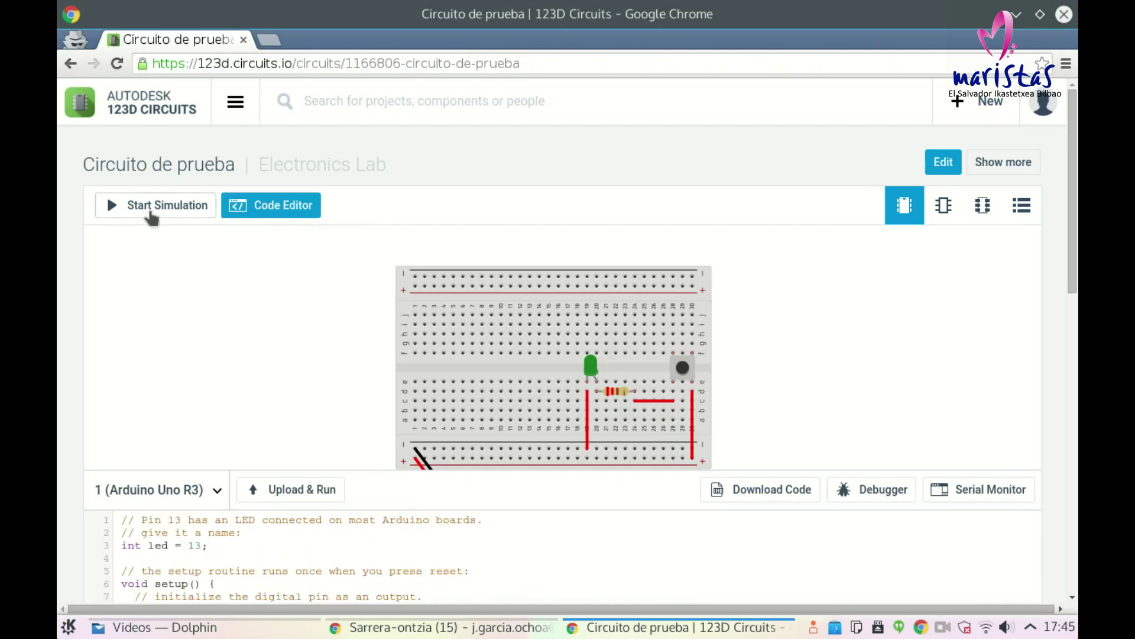
pyautogui.click(266, 222)
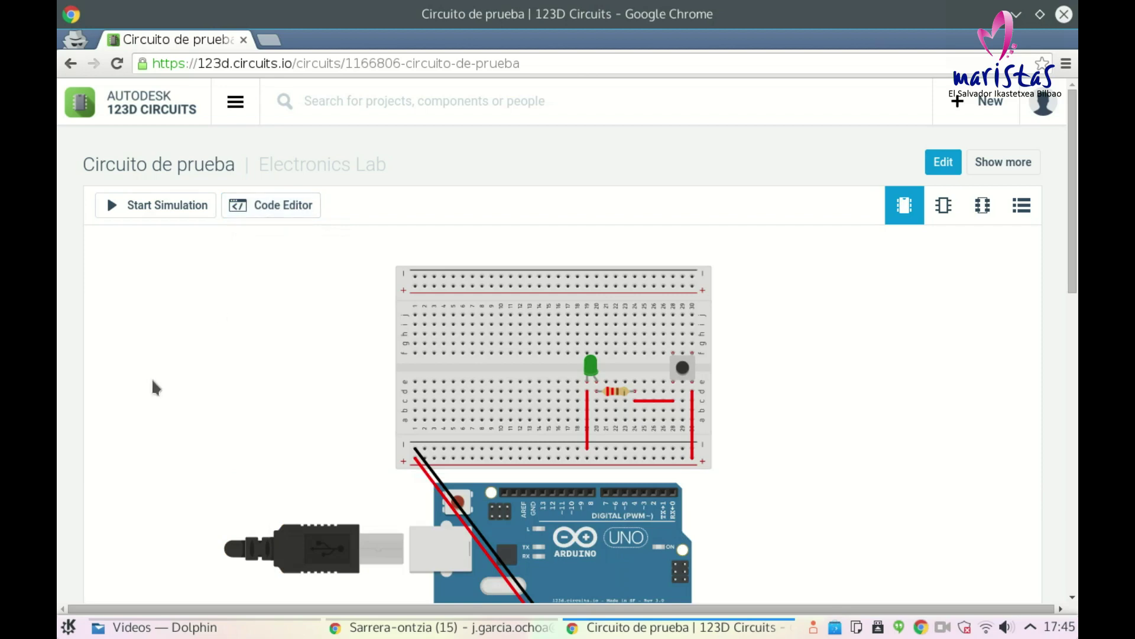